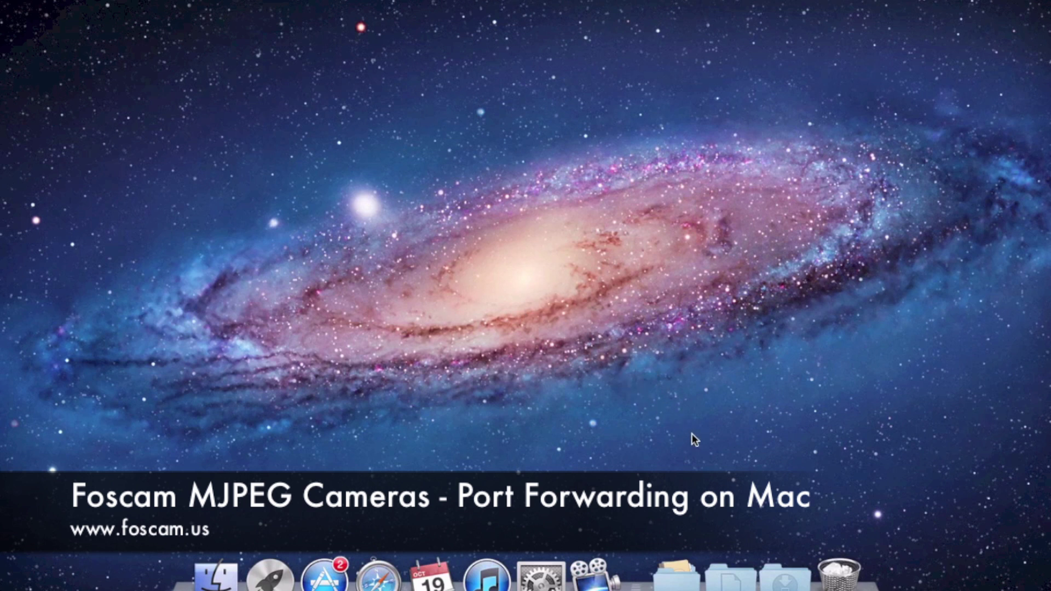
Fan open the Downloads stack in the Dock to reveal IP Camera Tool
click(785, 572)
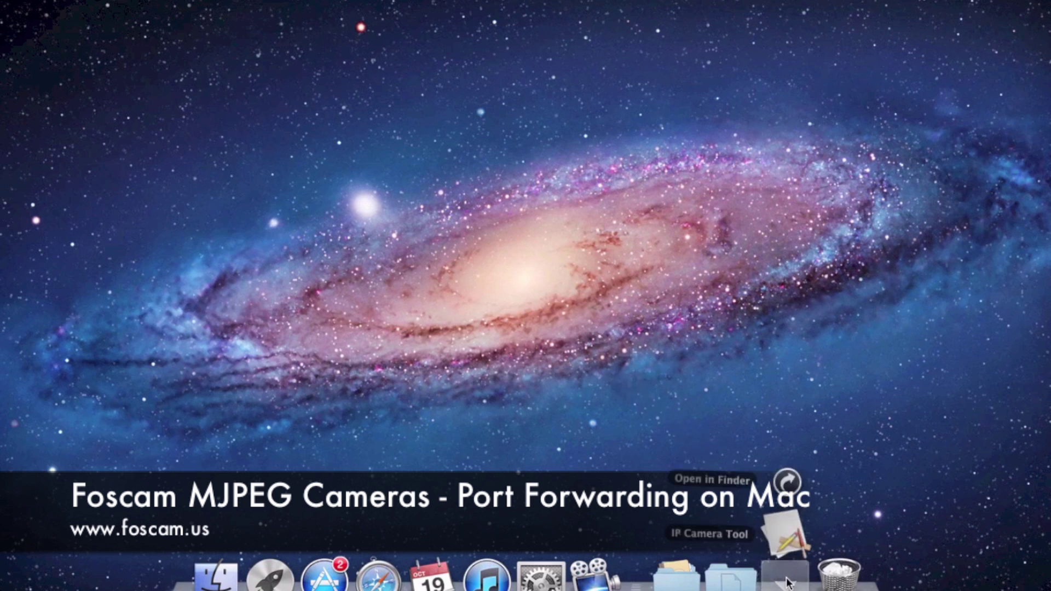
Launch IP Camera Tool and bring up the context menu for the Anonymous camera at 10.0.1.4
click(785, 542)
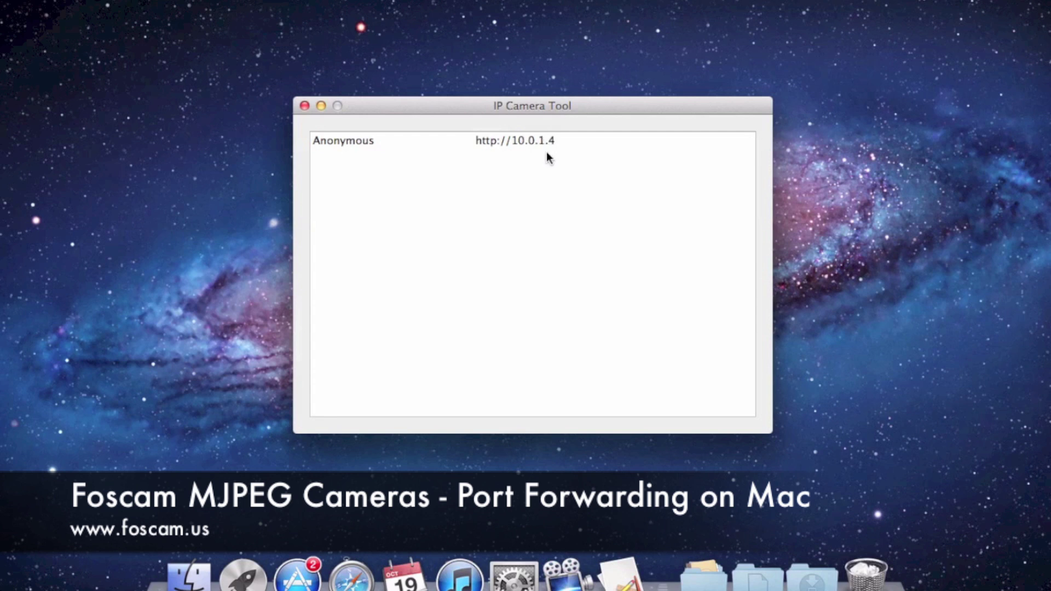
click(528, 143)
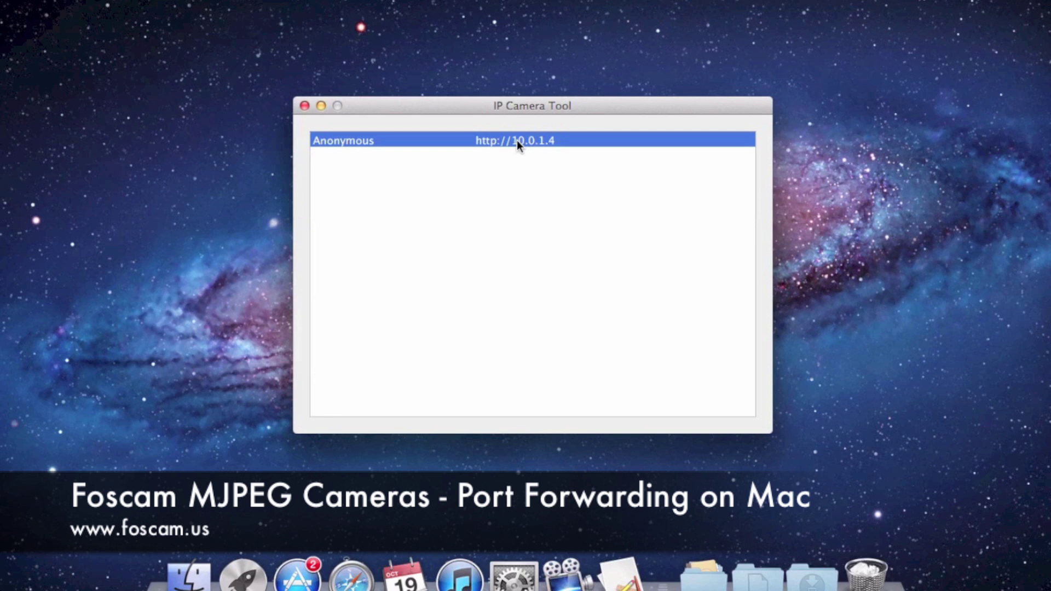
right_click(517, 140)
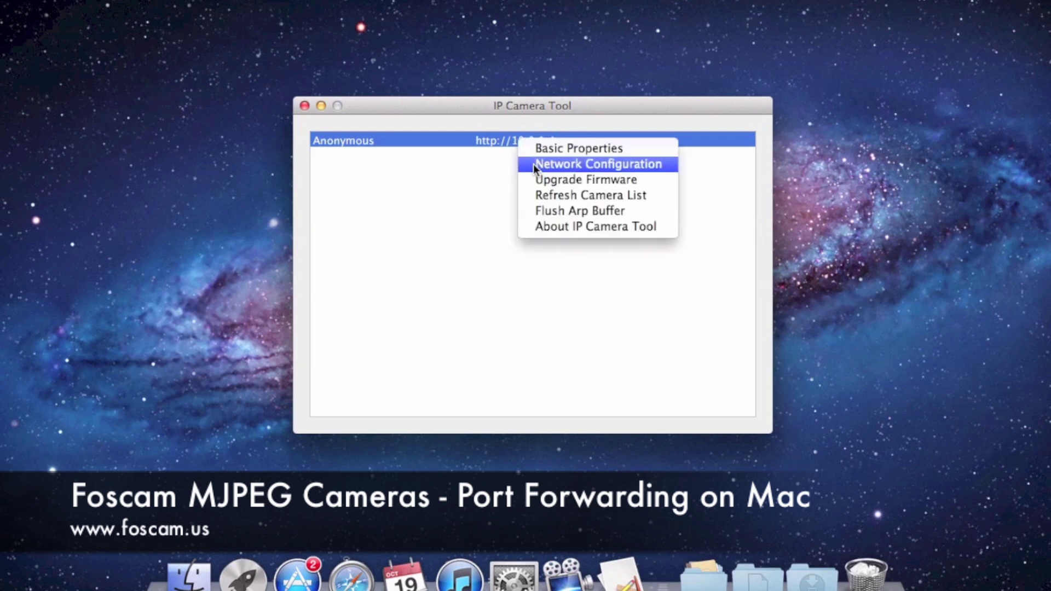
Open the Anonymous camera's Network Configuration and examine its Http Port value of 80
click(533, 163)
drag(531, 63, 545, 175)
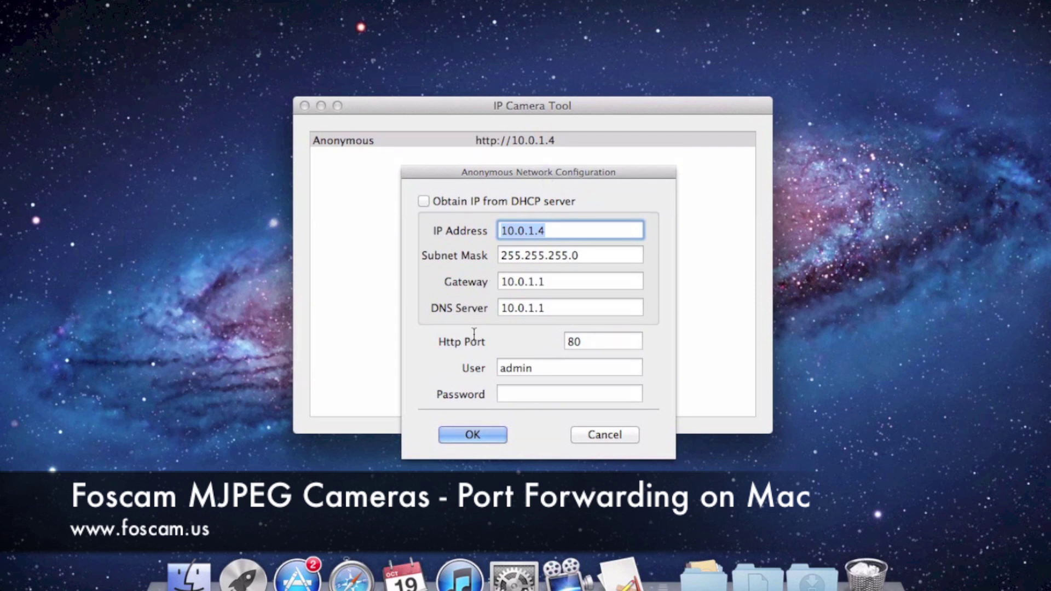
click(584, 342)
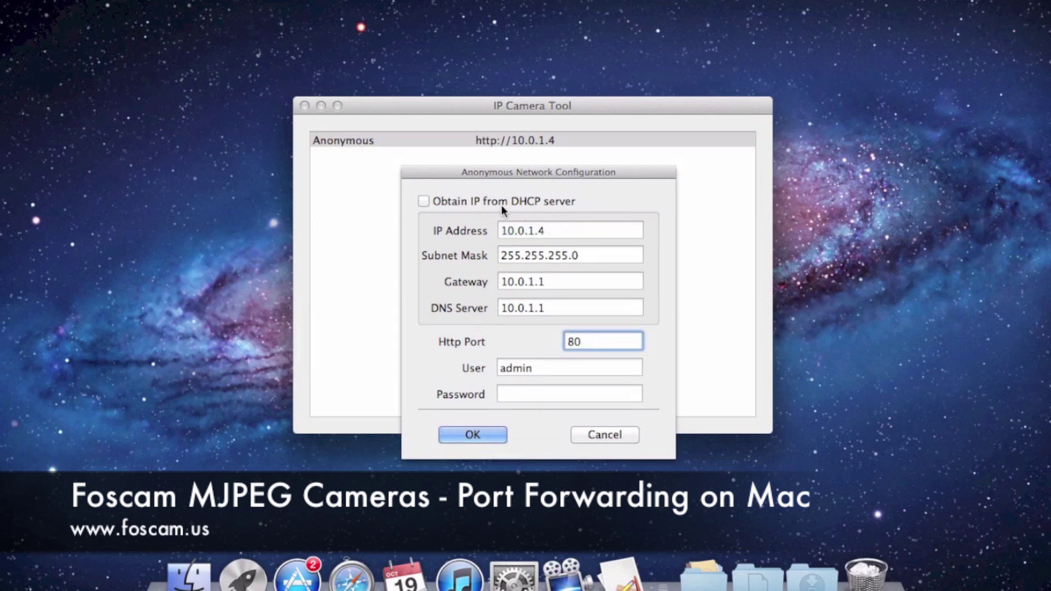
double_click(580, 342)
click(585, 342)
drag(583, 342, 569, 341)
click(585, 342)
Check the static IP address 10.0.1.4, then return to the Http Port field
drag(559, 229, 502, 228)
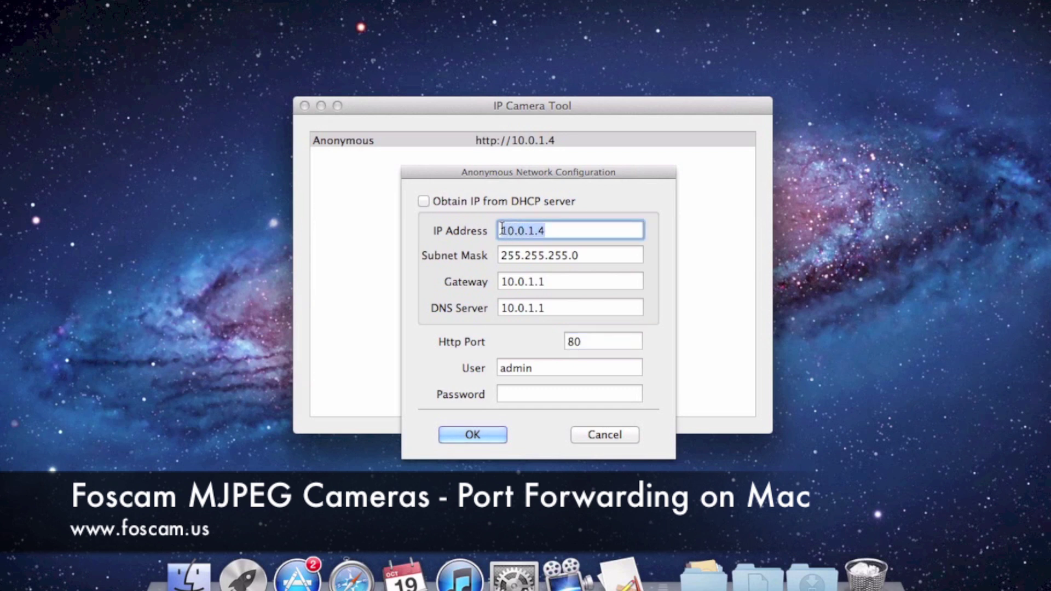
click(552, 231)
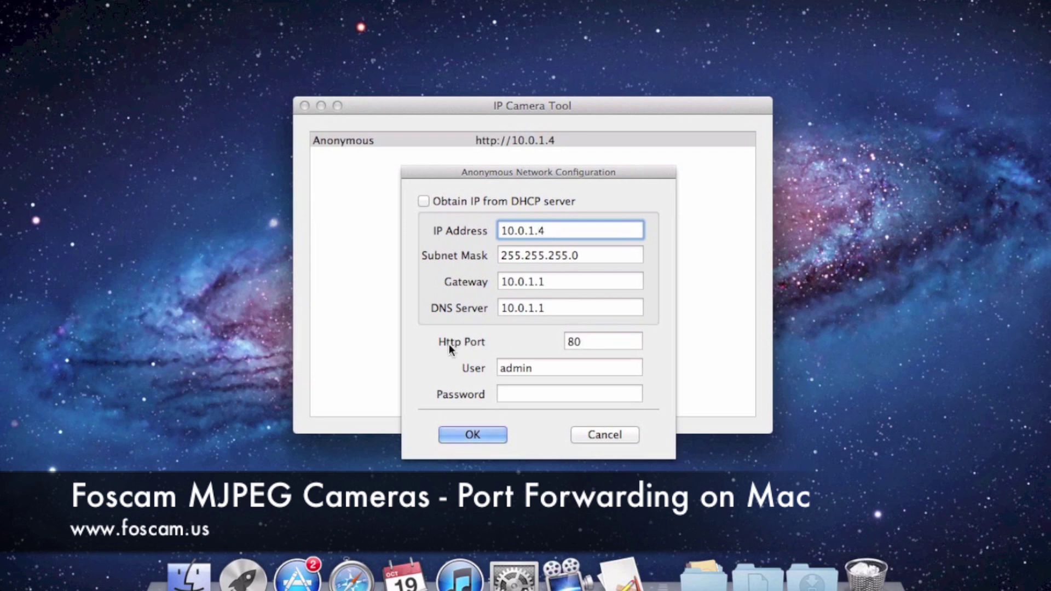
click(587, 342)
Retype the Http Port as 8090, then try variants ending in 1, 2 and 3
double_click(585, 342)
text(80)
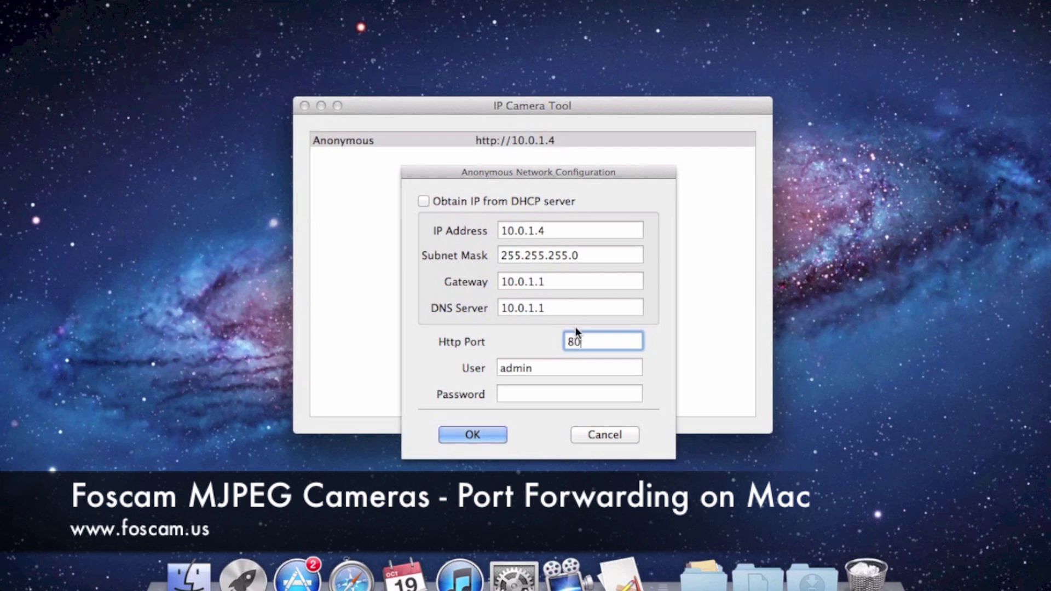
text(90)
key(BackSpace)
text(1)
key(BackSpace)
text(2)
key(BackSpace)
text(3)
Clear the port, try 7088 and 6000, settle on 8090, then cancel the dialog
key(BackSpace)
key(BackSpace)
key(BackSpace)
key(BackSpace)
text(7088)
key(BackSpace)
key(BackSpace)
key(BackSpace)
key(BackSpace)
text(6000)
key(BackSpace)
key(BackSpace)
key(BackSpace)
key(BackSpace)
text(8090)
click(615, 436)
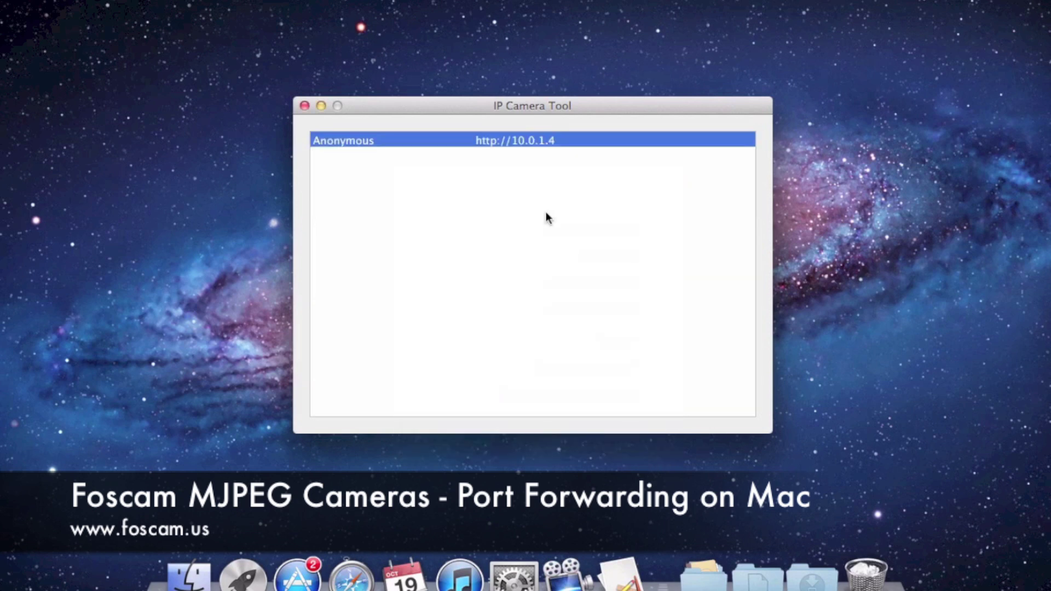
Open the camera's web page in Safari and log in as admin in server push mode
double_click(526, 141)
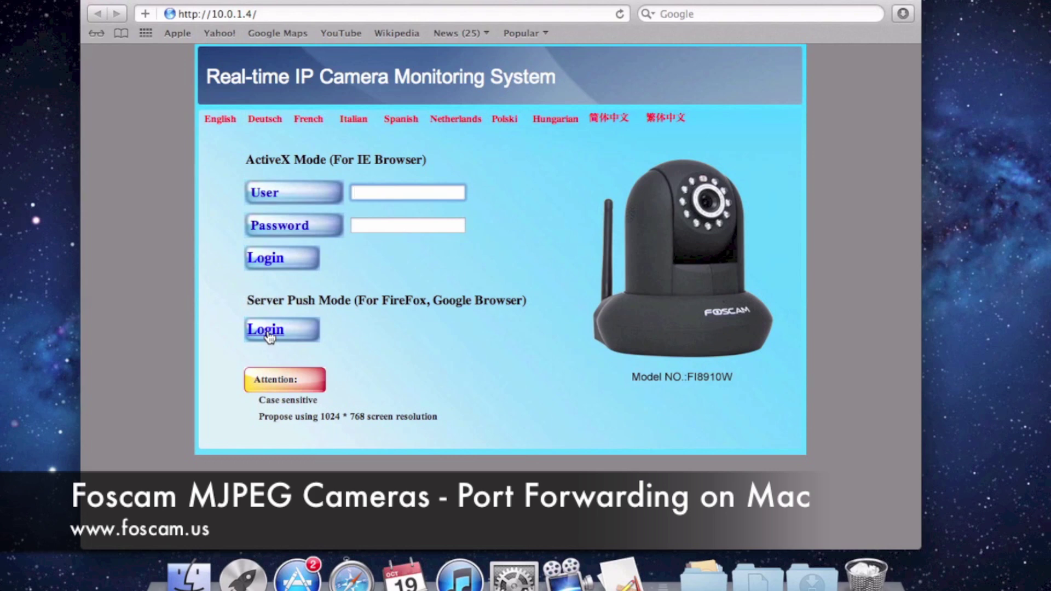
click(268, 330)
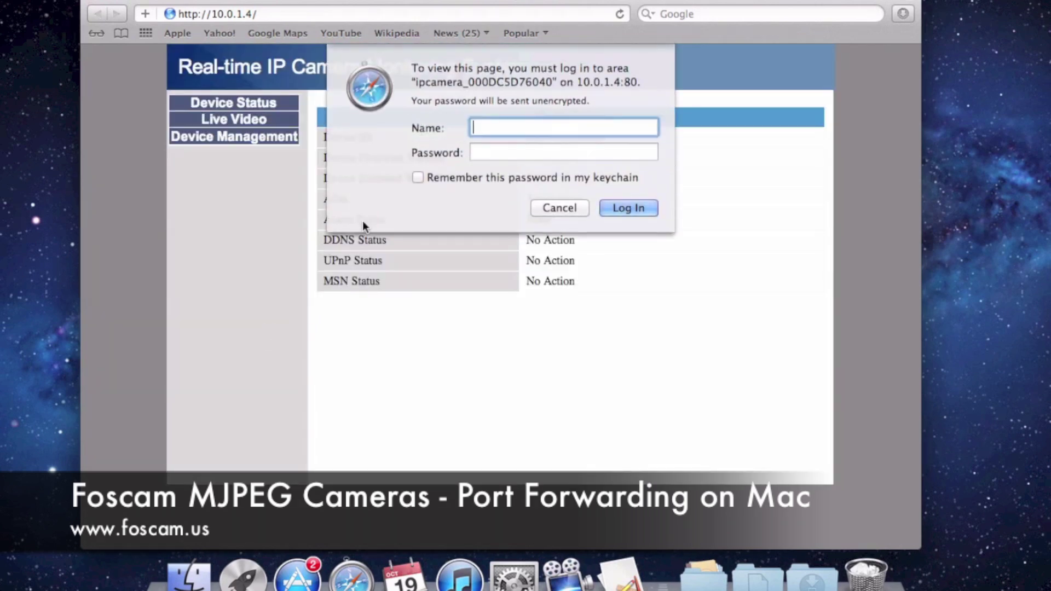
click(626, 210)
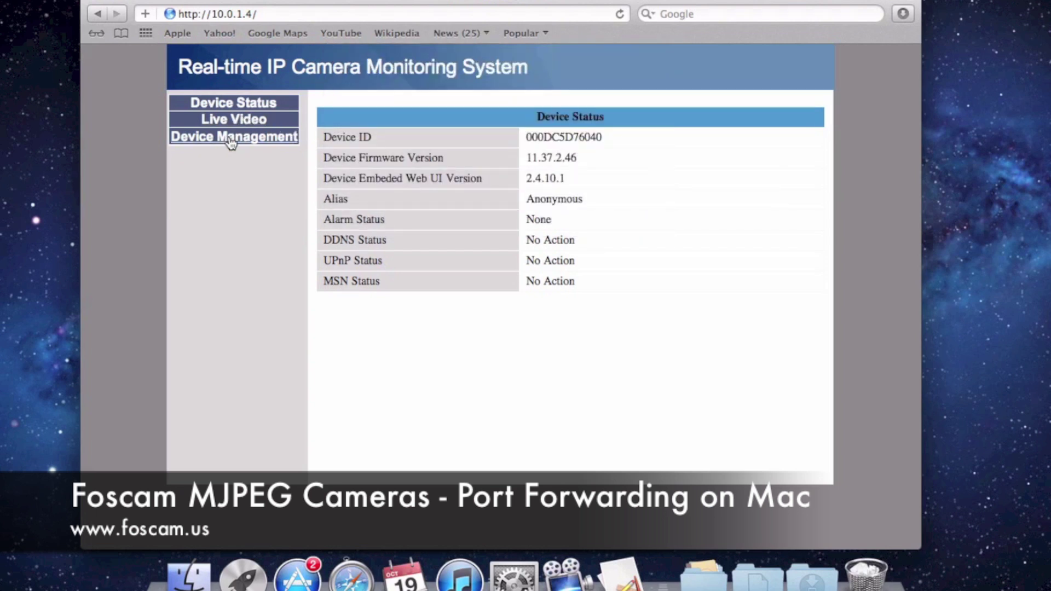
Change the Basic Network Settings Http Port from 80 to 8090 and submit it
click(232, 137)
click(214, 207)
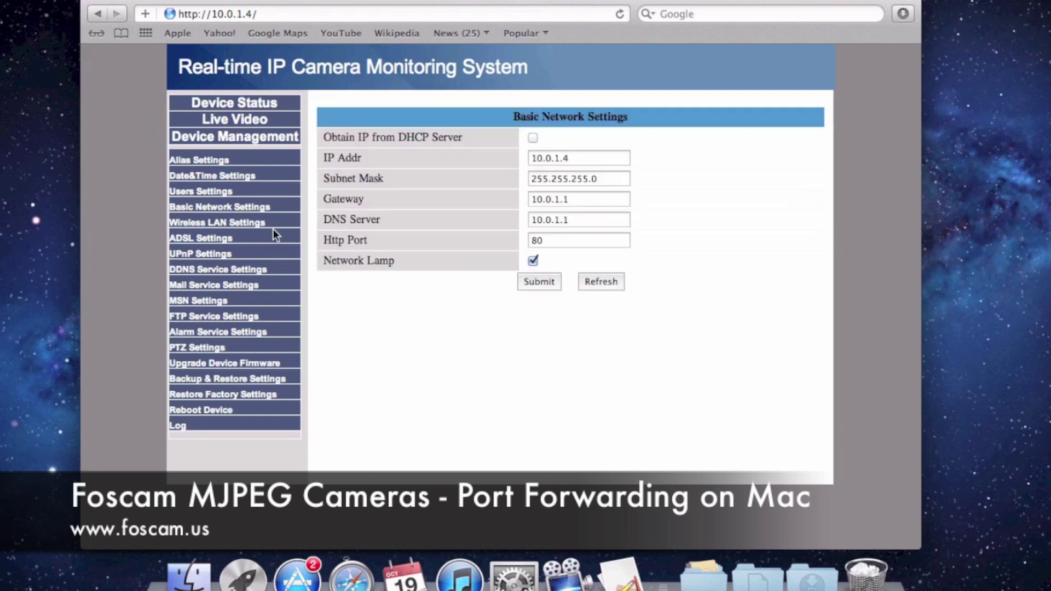
click(556, 246)
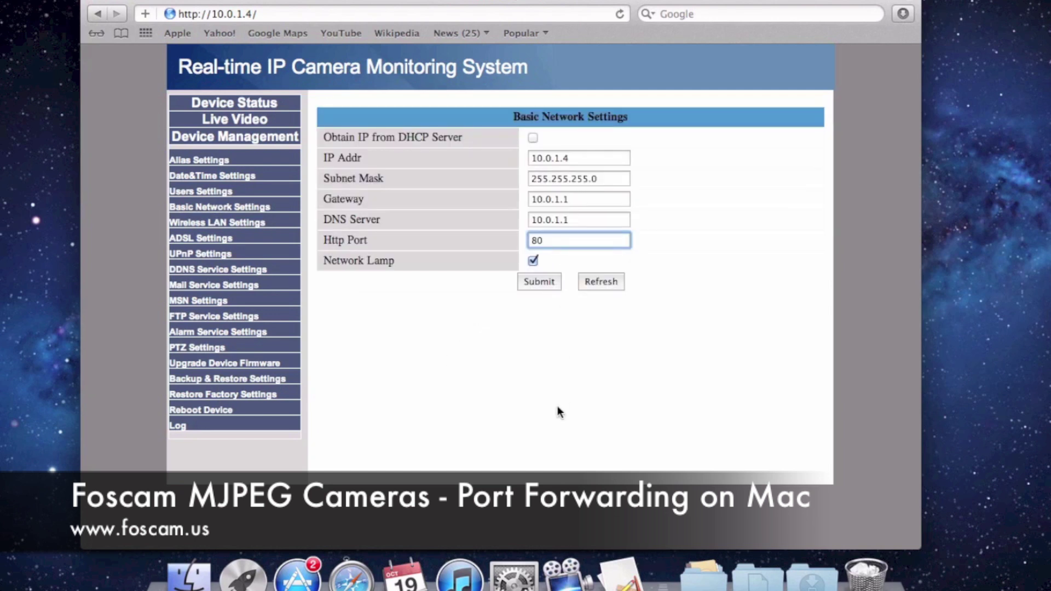
text(90)
click(543, 280)
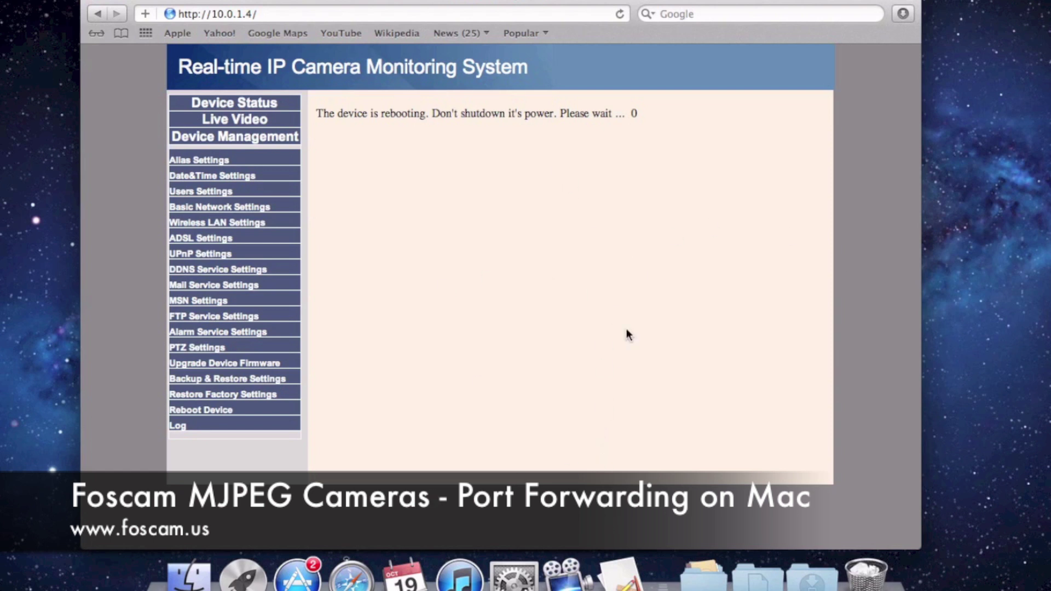
click(622, 577)
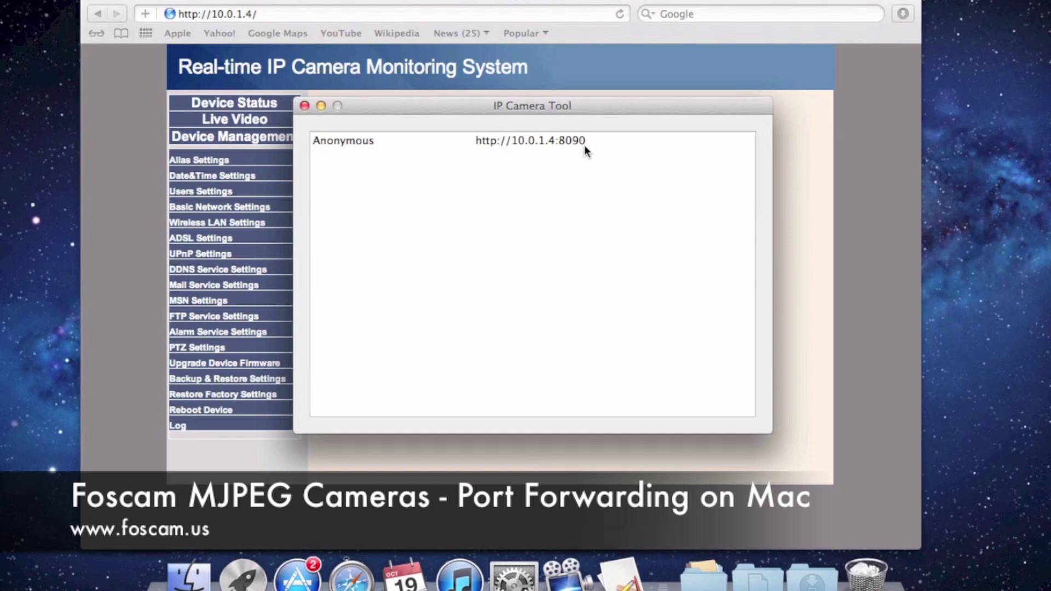
click(226, 3)
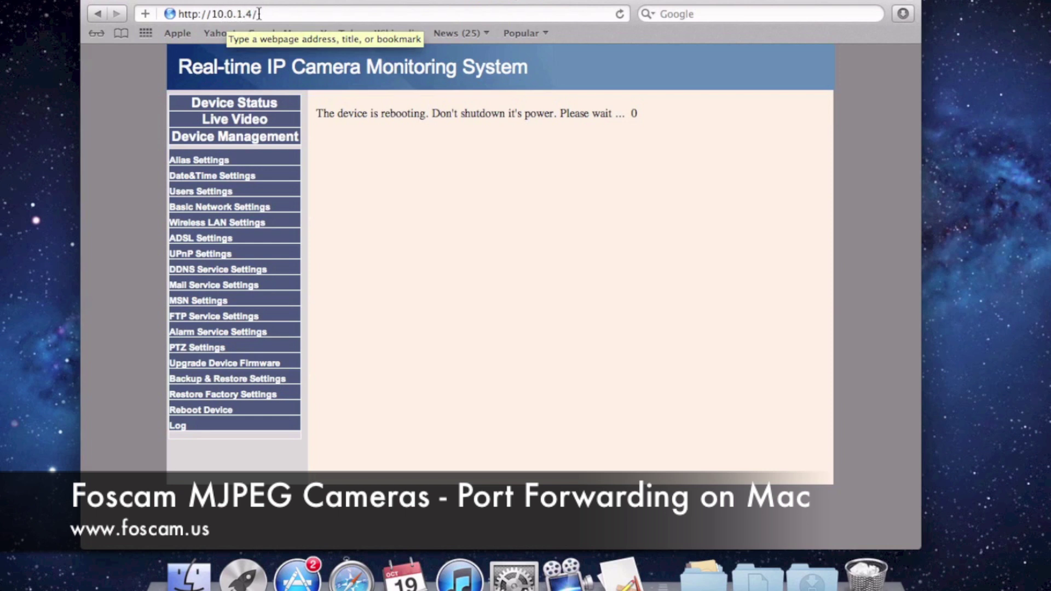
click(258, 13)
key(BackSpace)
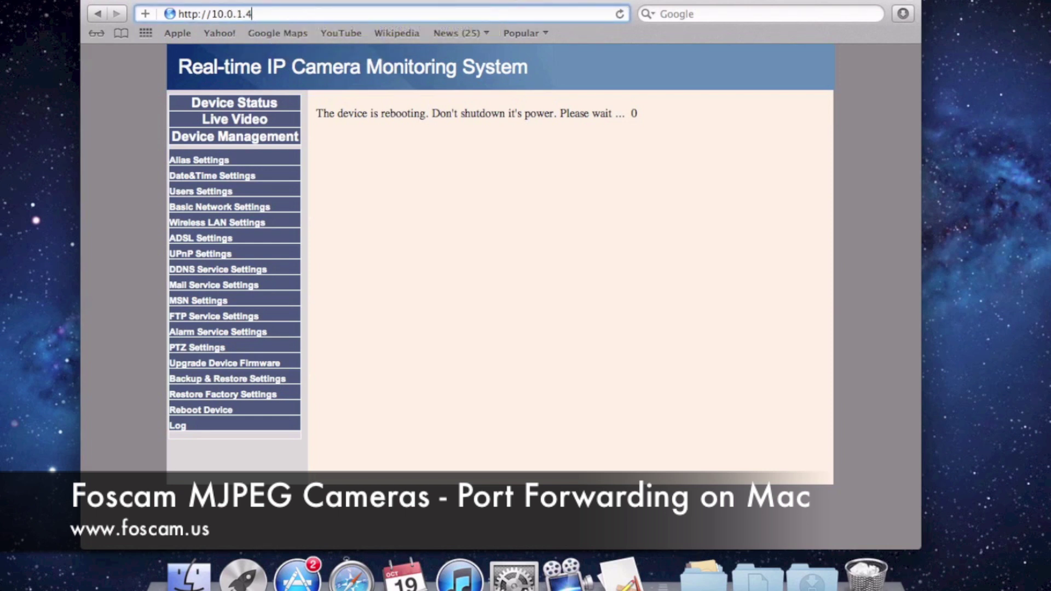
text(:)
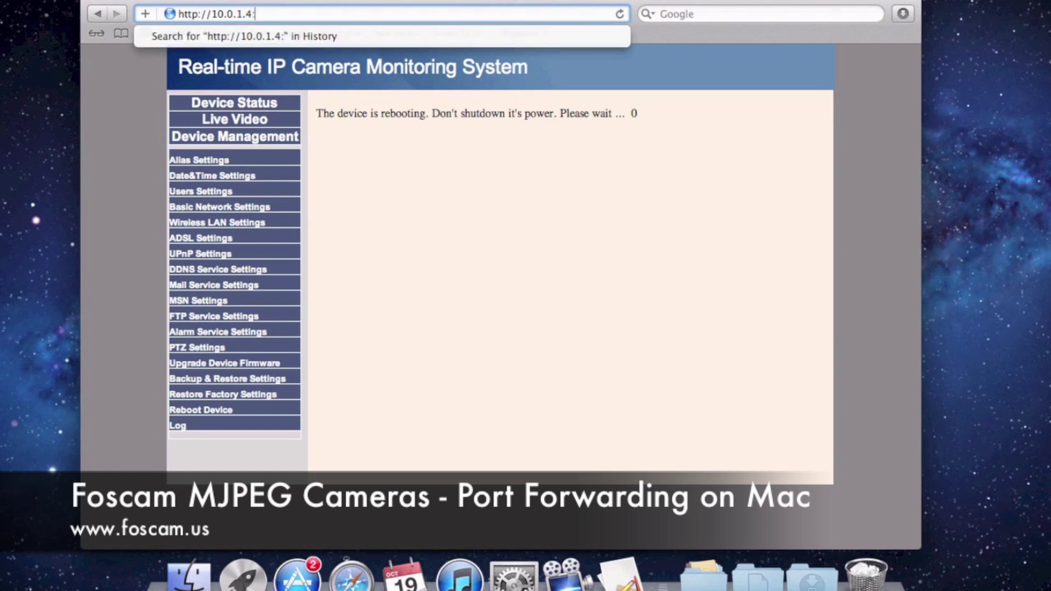
text(8090)
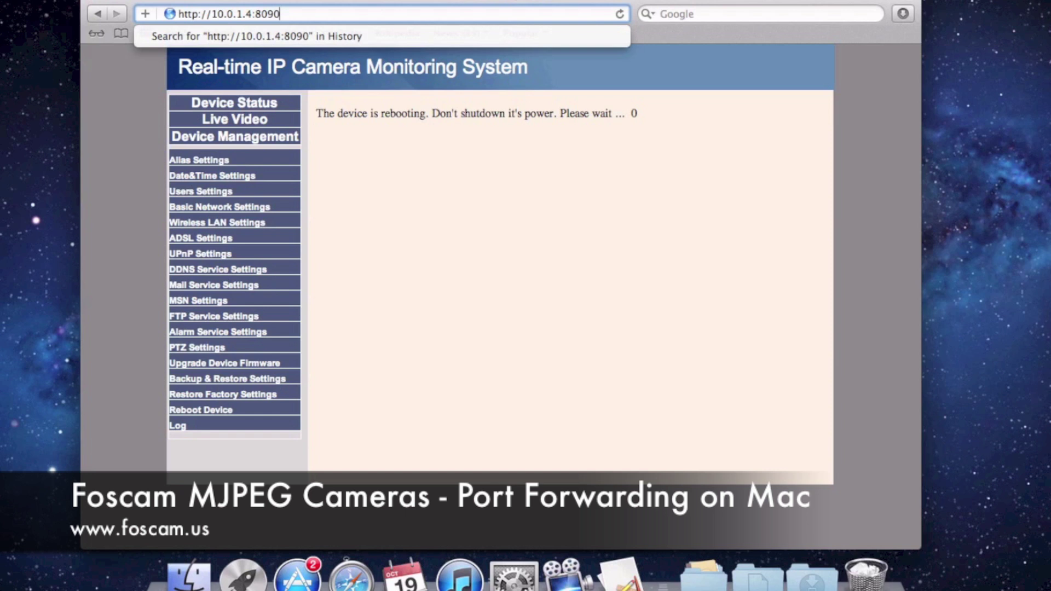
key(Return)
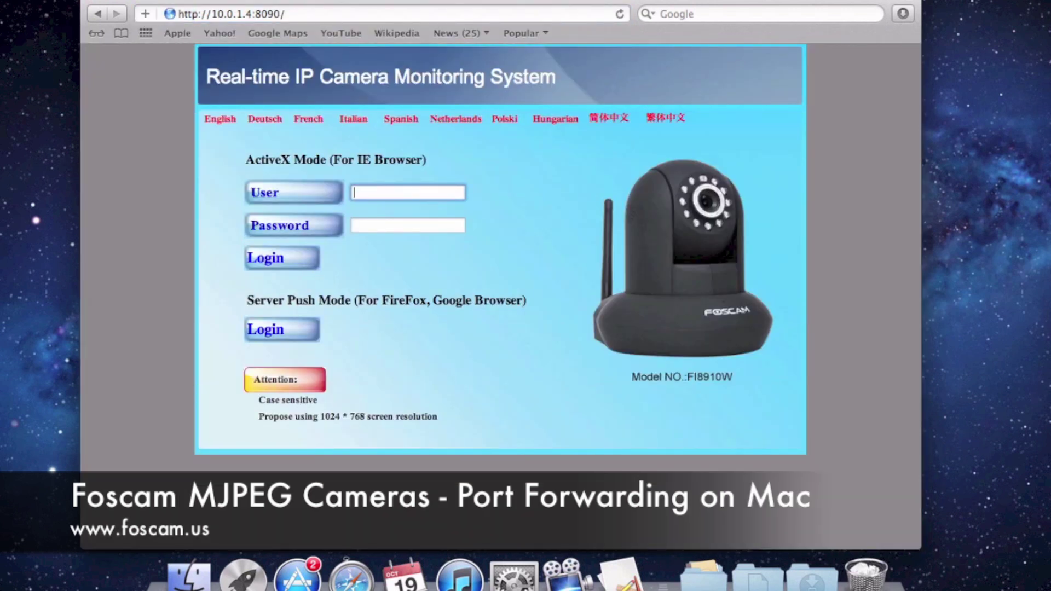
Log in to the camera web interface as admin in server push mode
click(277, 329)
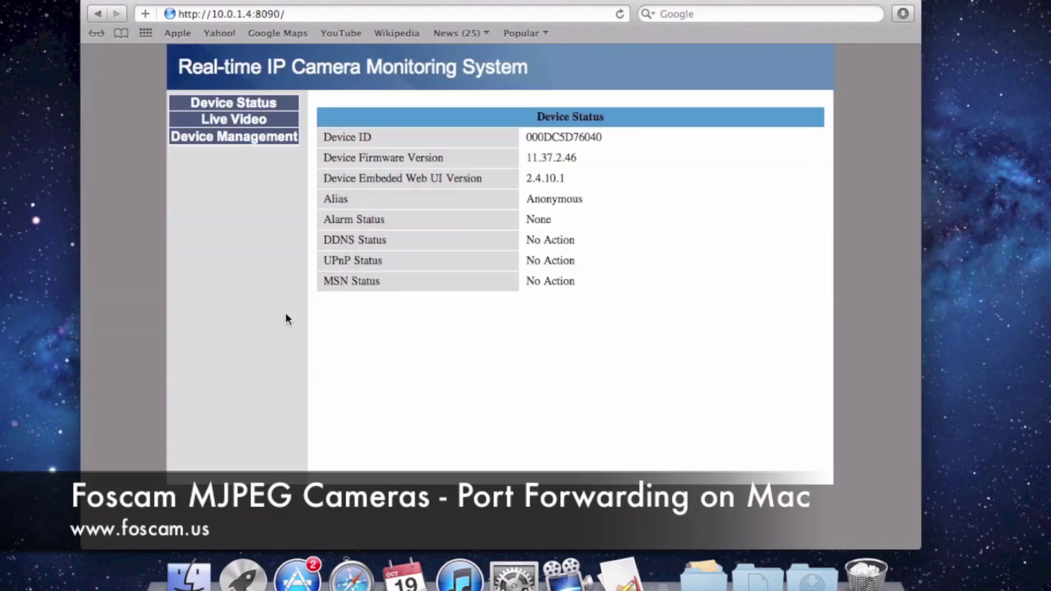
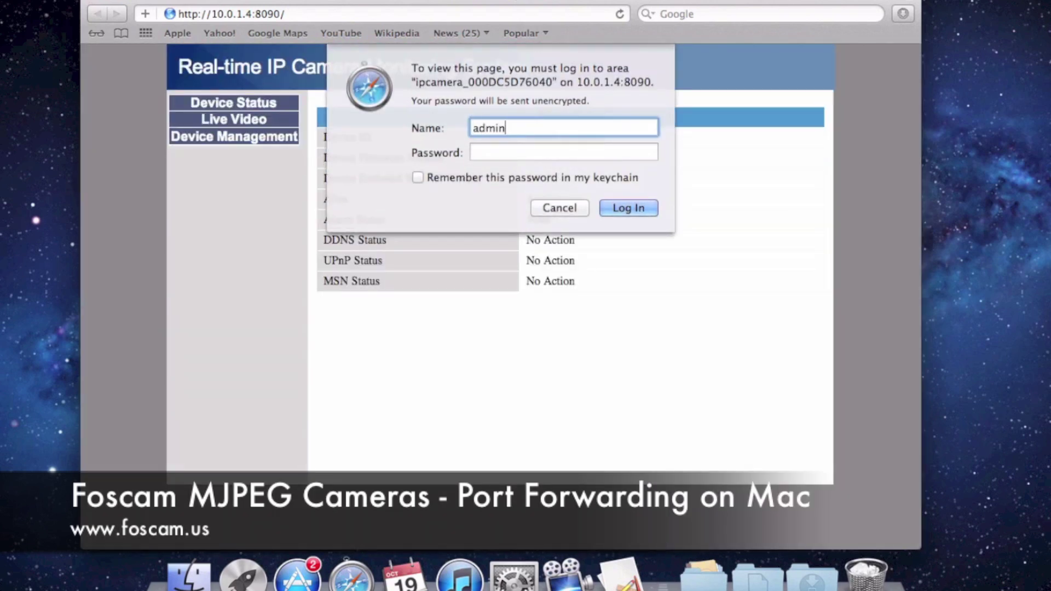
click(625, 208)
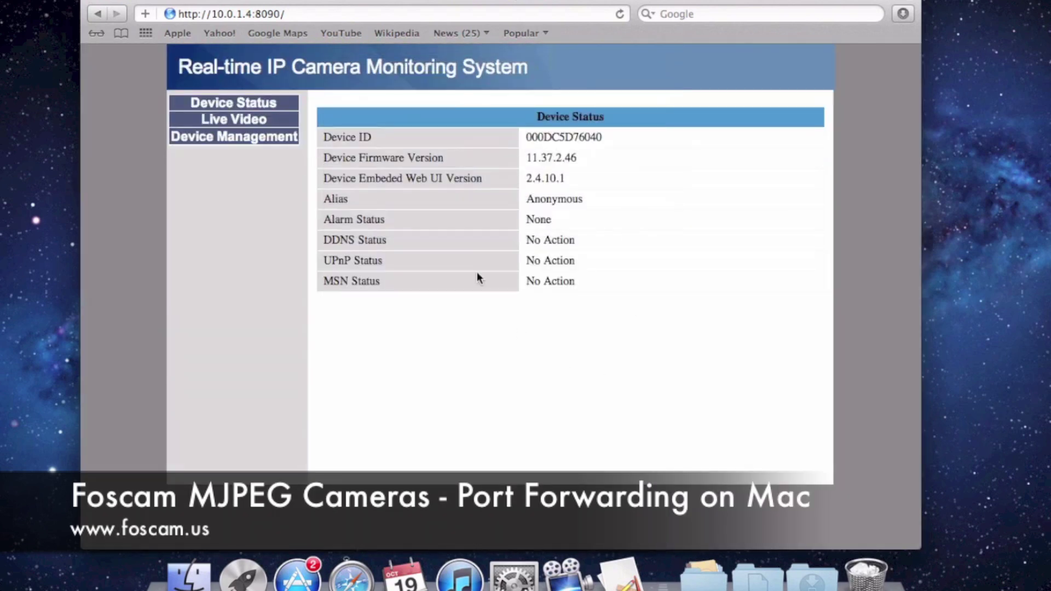
Confirm Http Port 8090 in Basic Network Settings, then bring up IP Camera Tool
click(243, 138)
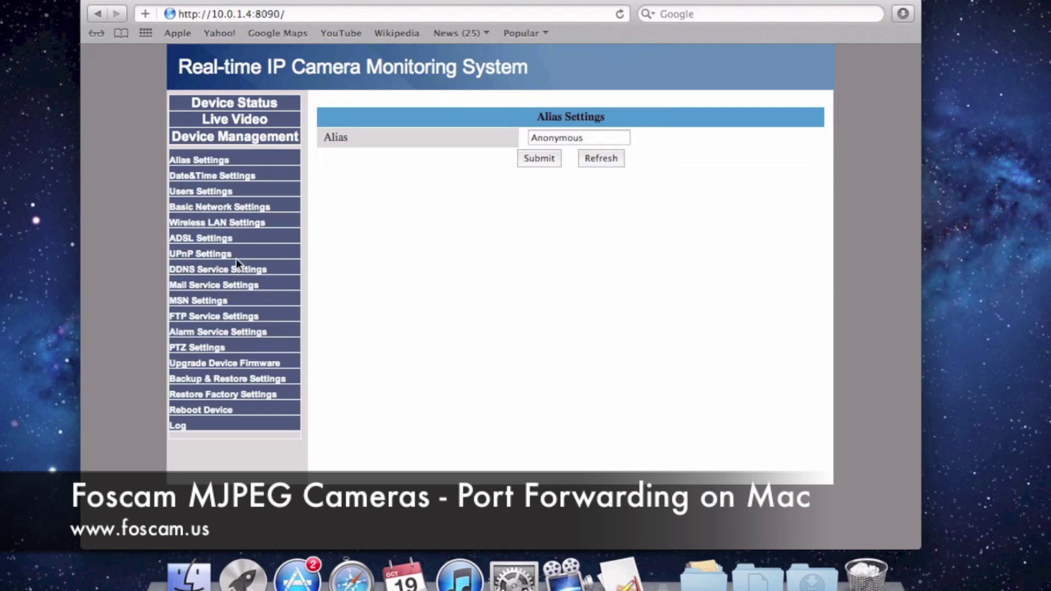
click(208, 208)
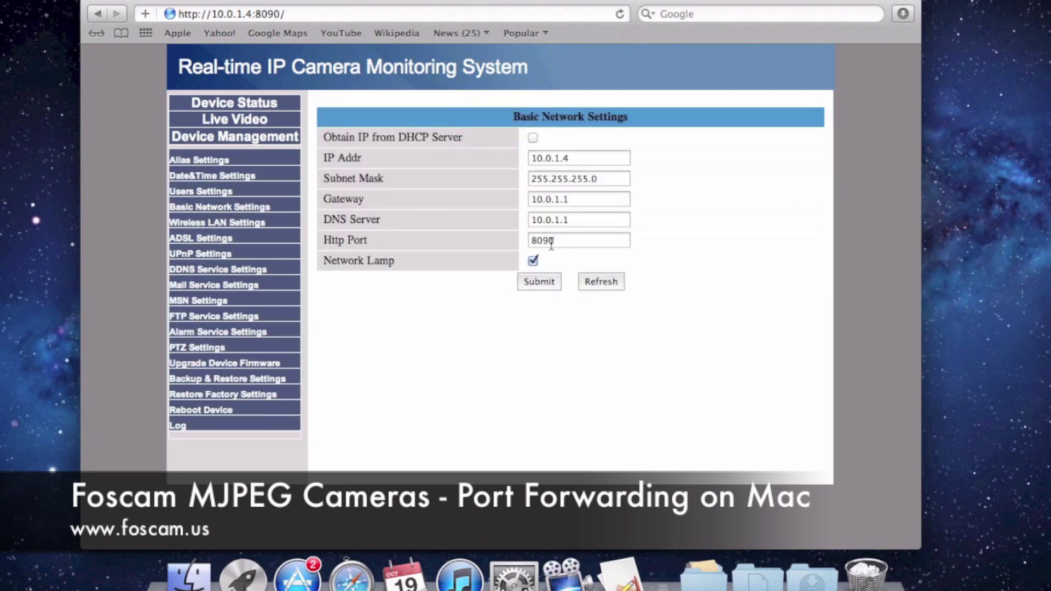
drag(565, 242, 532, 240)
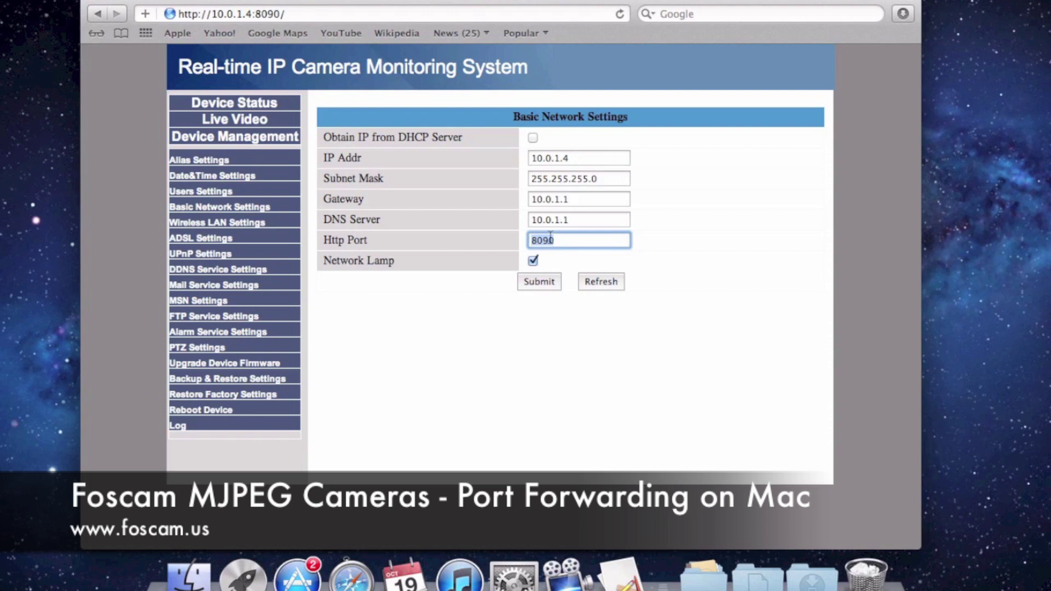
click(617, 546)
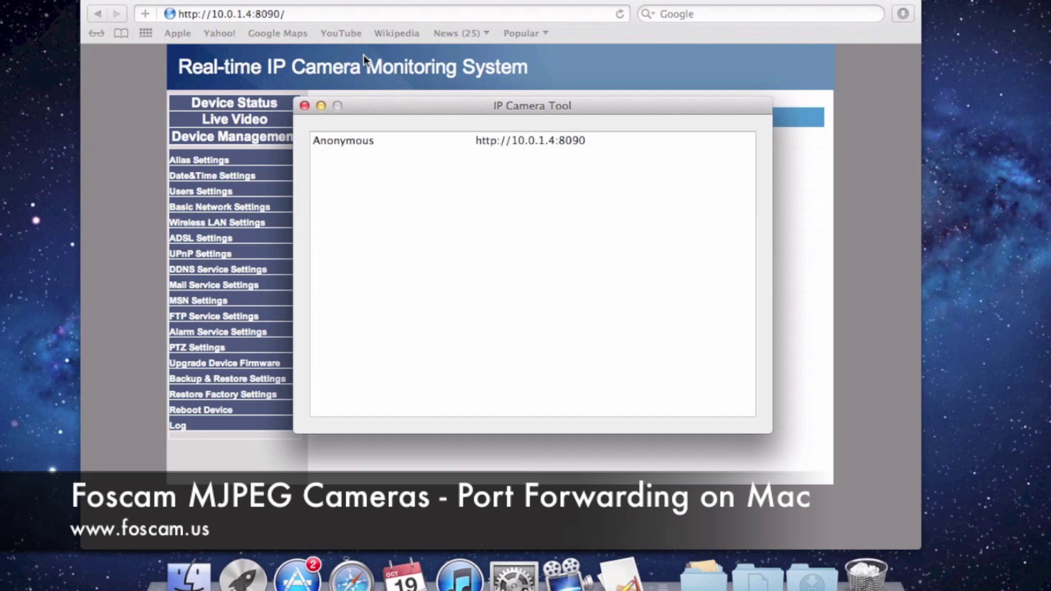
click(290, 13)
click(269, 13)
key(BackSpace)
key(BackSpace)
key(BackSpace)
key(Return)
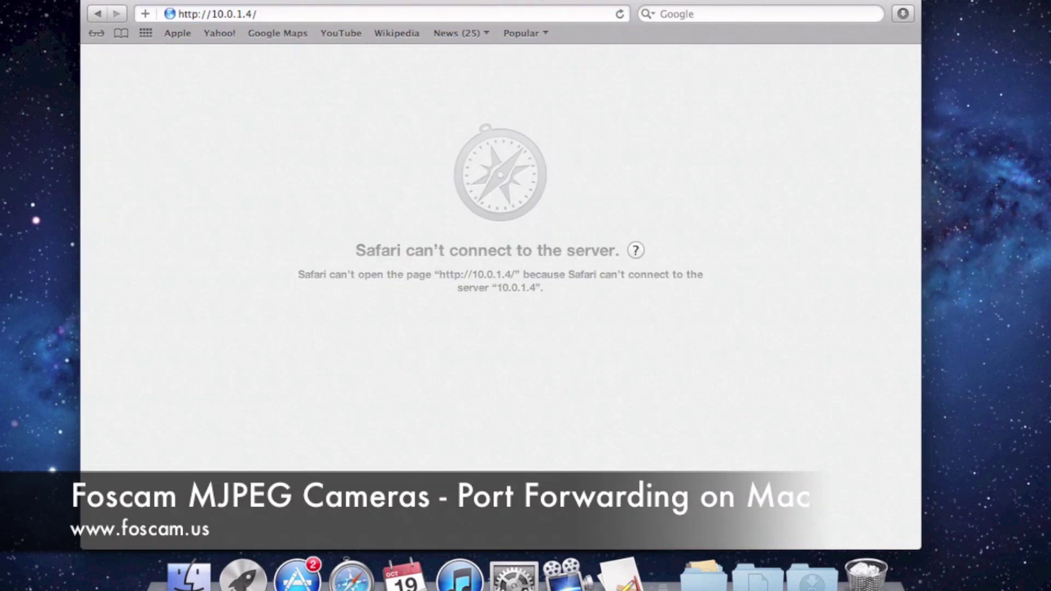
Re-add :8090 to the address and reload the camera's login page
click(263, 14)
key(BackSpace)
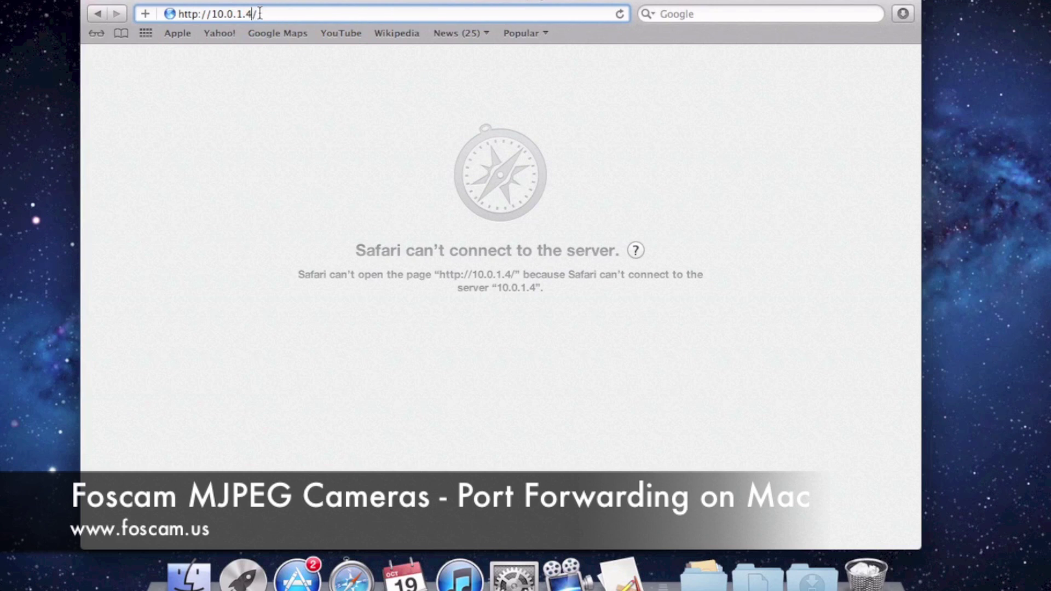
text(:8090)
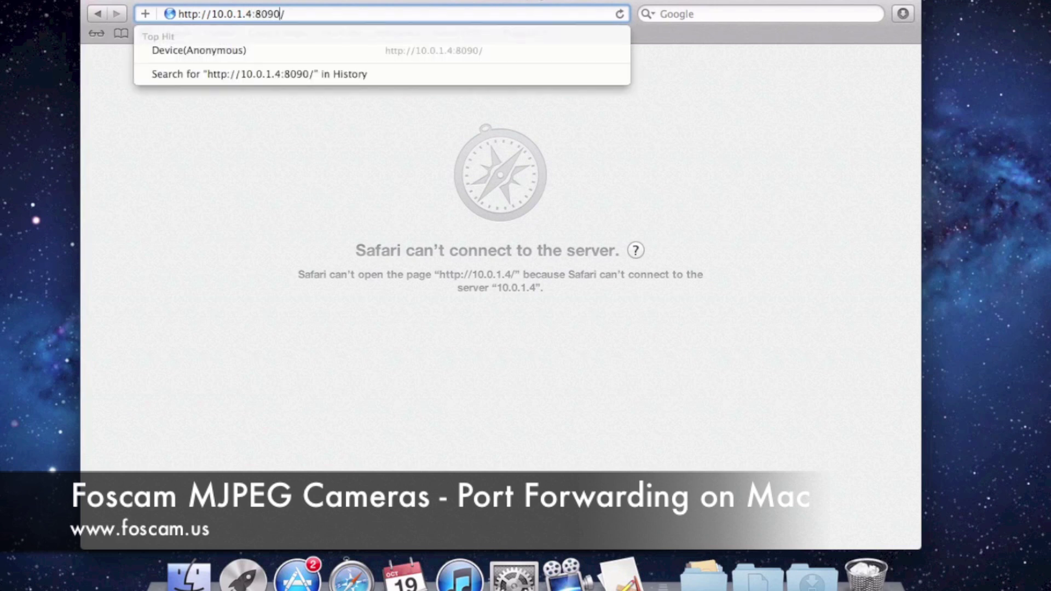
key(Return)
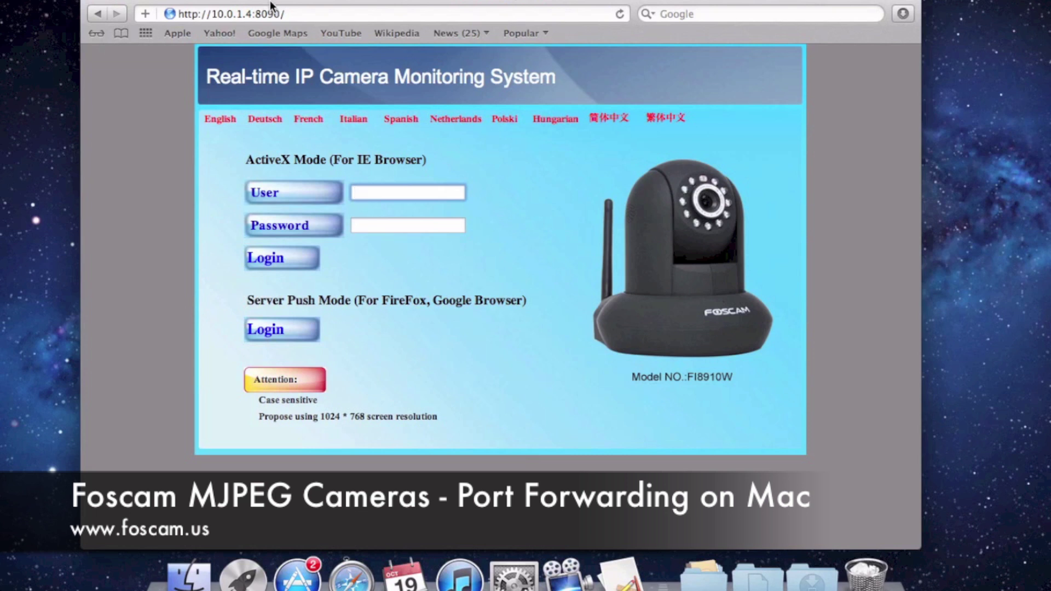
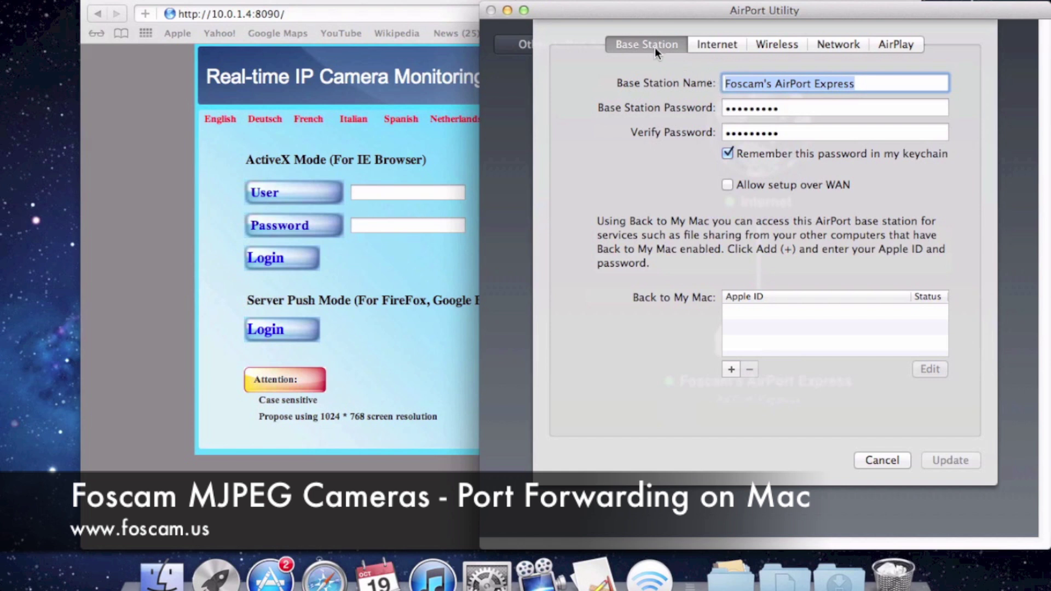
Show the AirPort Express Network settings, with DHCP range 10.0.1.2–10.0.1.200 and no port mappings
click(840, 45)
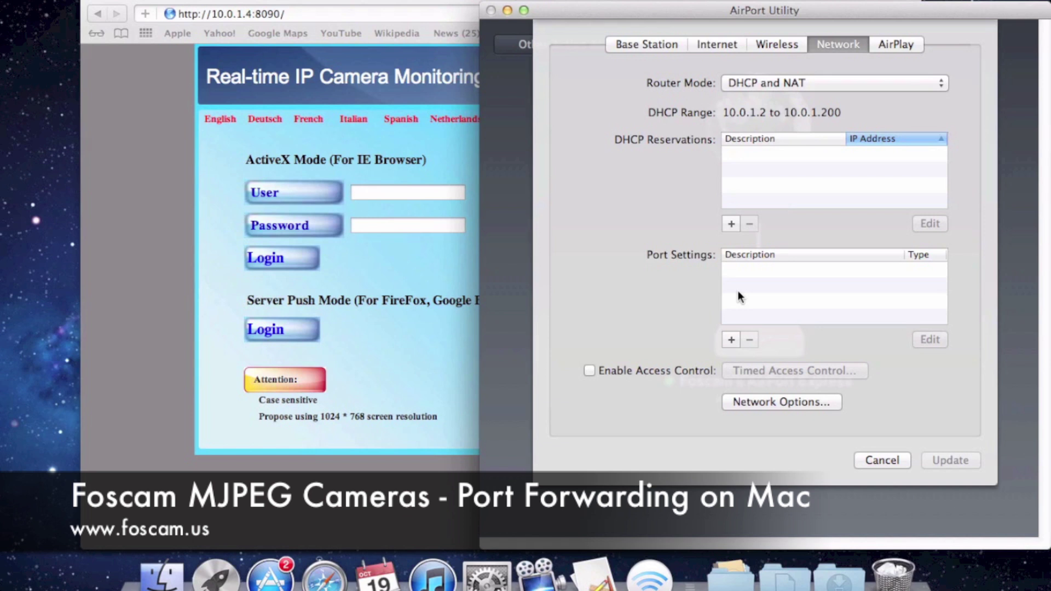
Add a new port mapping with the description 'Foscam Camera 1'
click(731, 340)
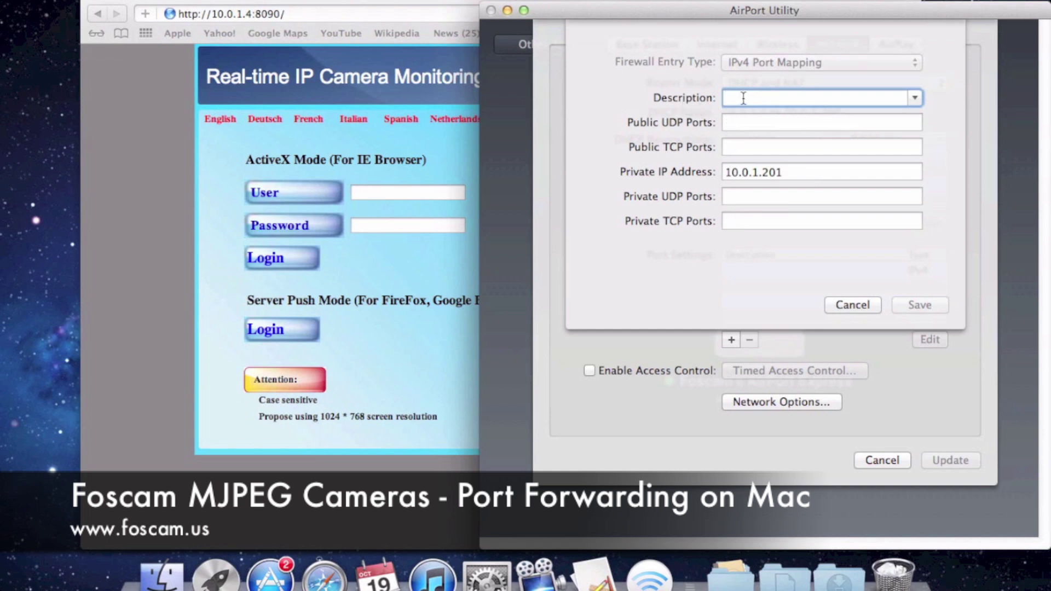
text(Foscam Camera )
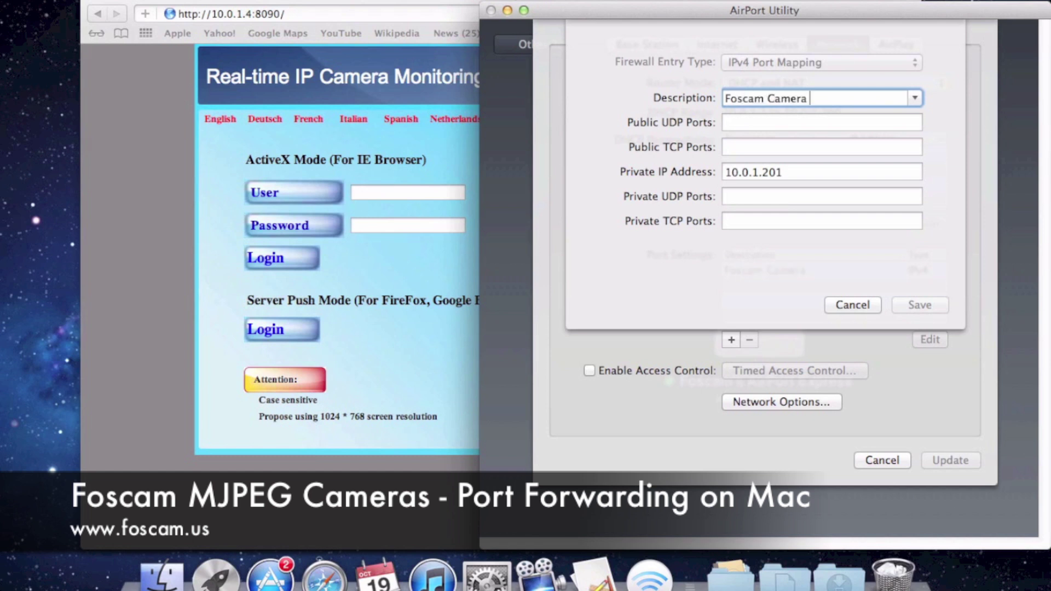
text(1)
key(super+a)
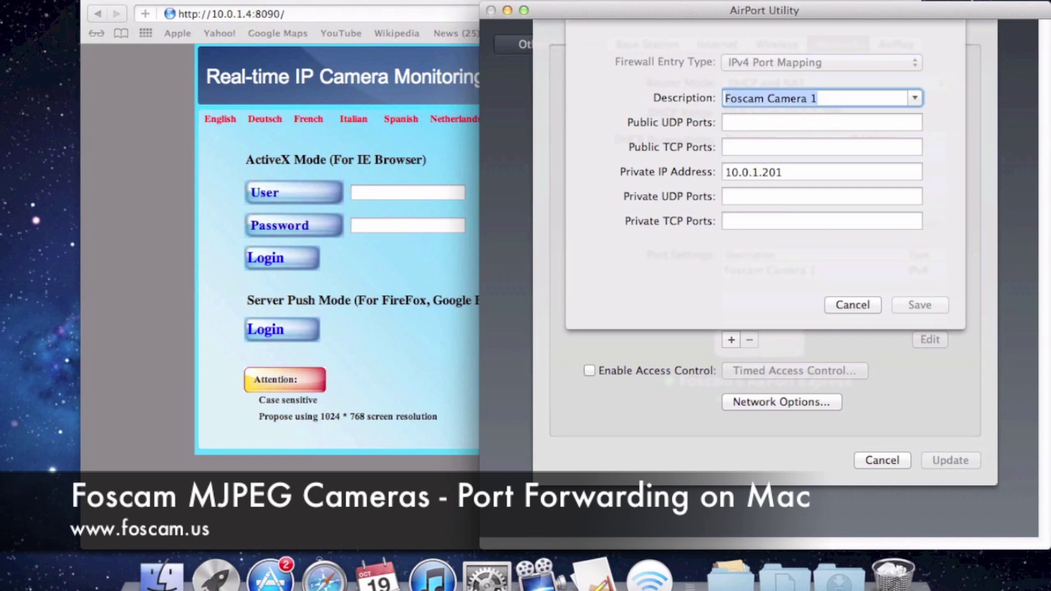
text(Ba)
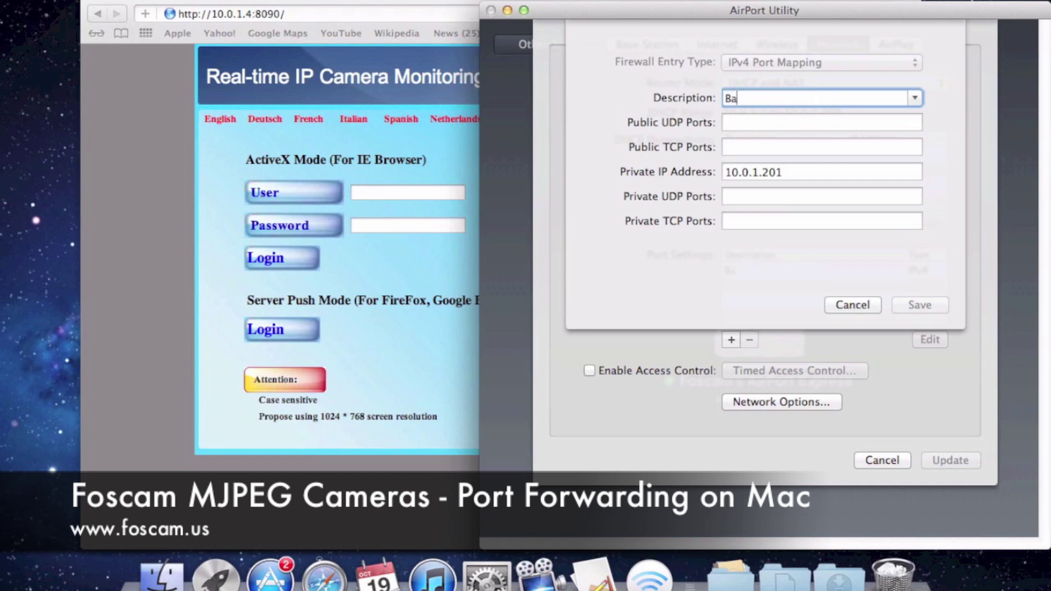
text(sement Camera)
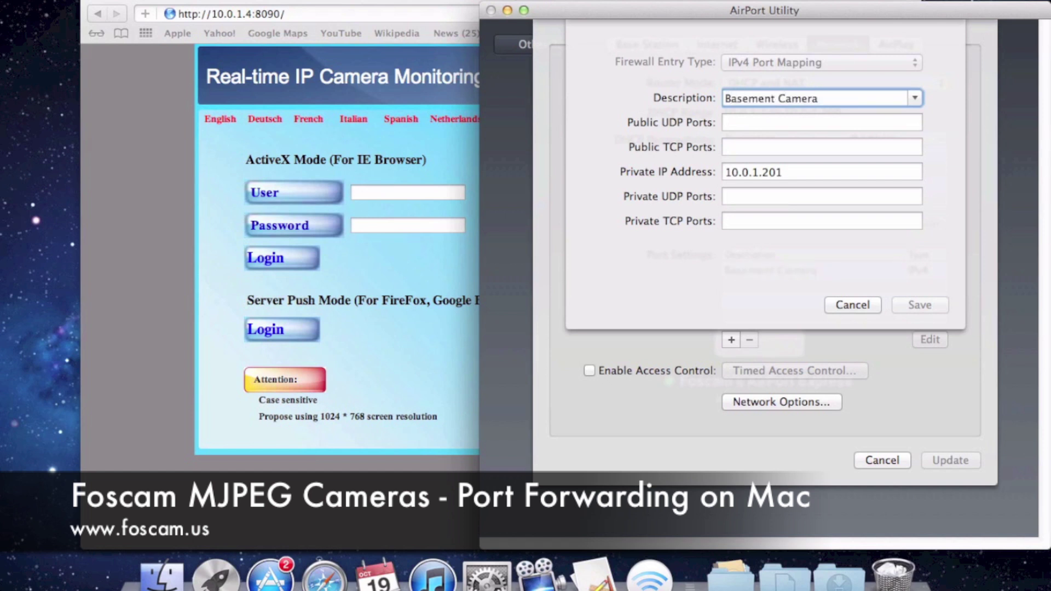
key(super+a)
text(Foscam Camera 1)
Set the public and private UDP and TCP ports all to 8090
click(739, 123)
click(737, 147)
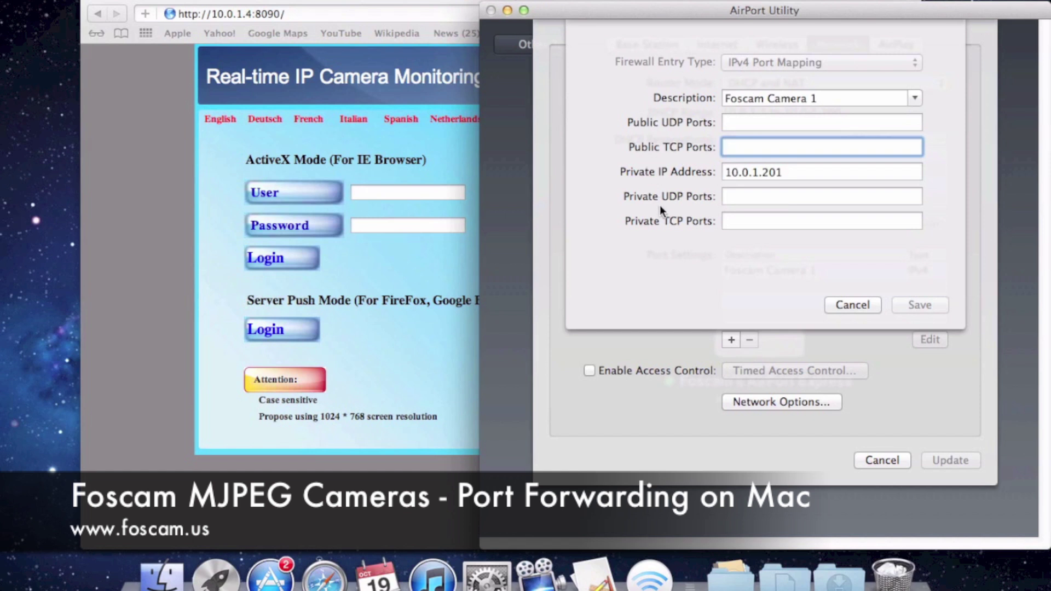
click(737, 123)
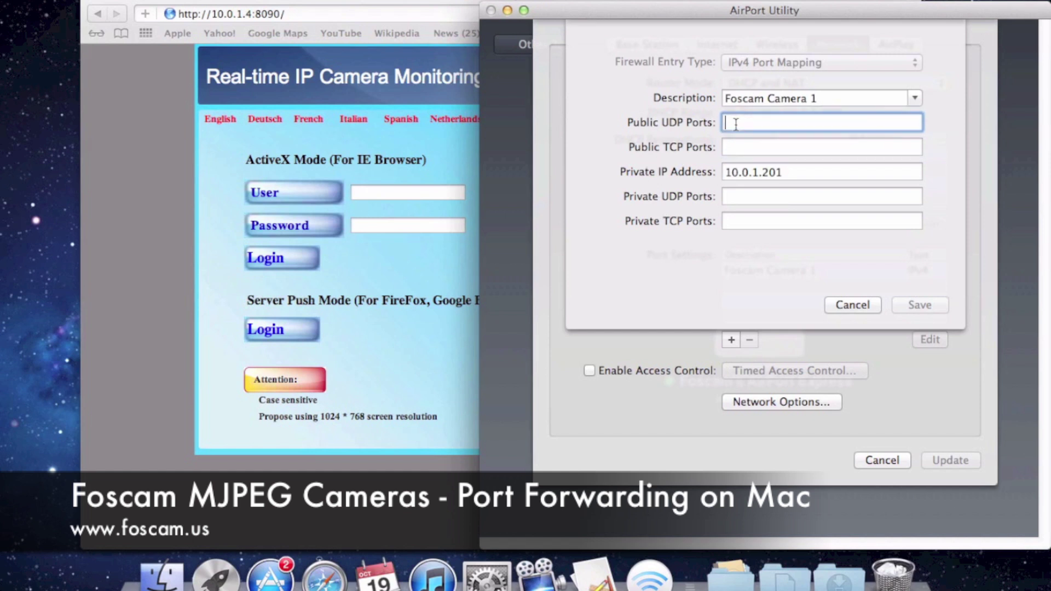
text(8090)
key(Tab)
text(8090)
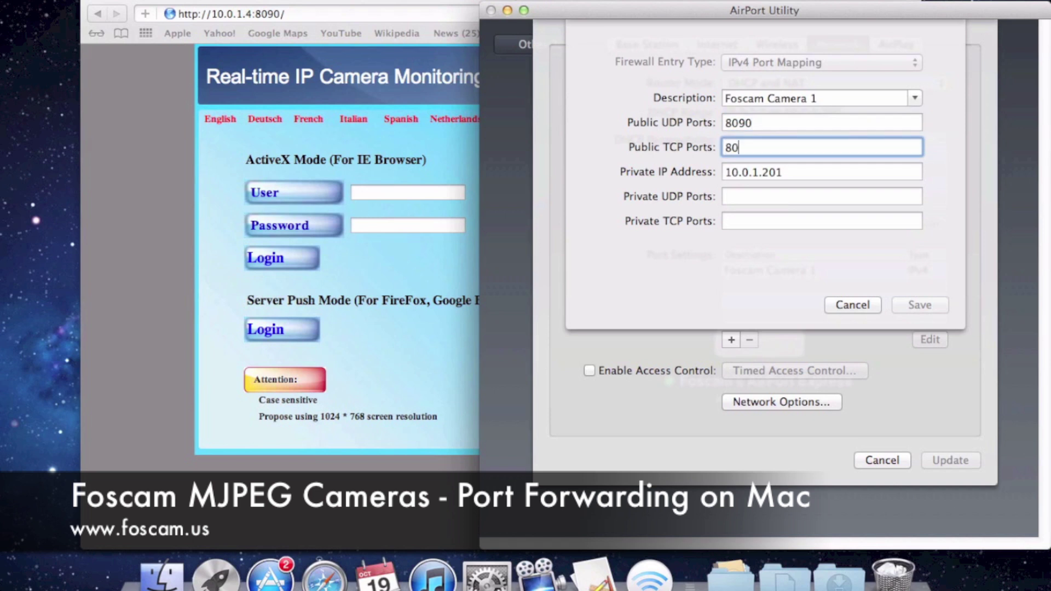
key(Tab)
key(Tab)
text(8090)
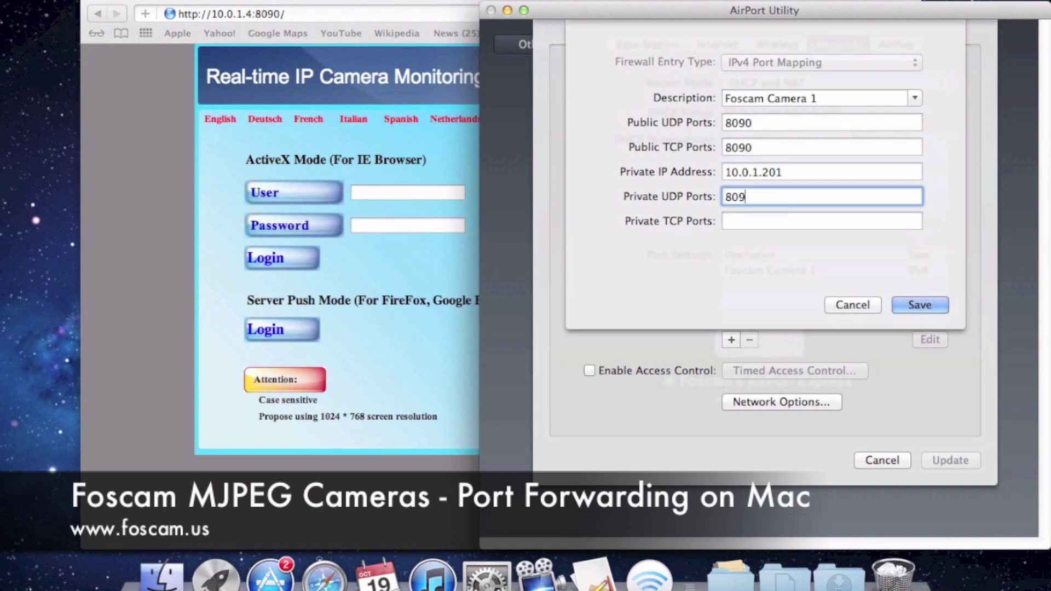
key(Tab)
text(8090)
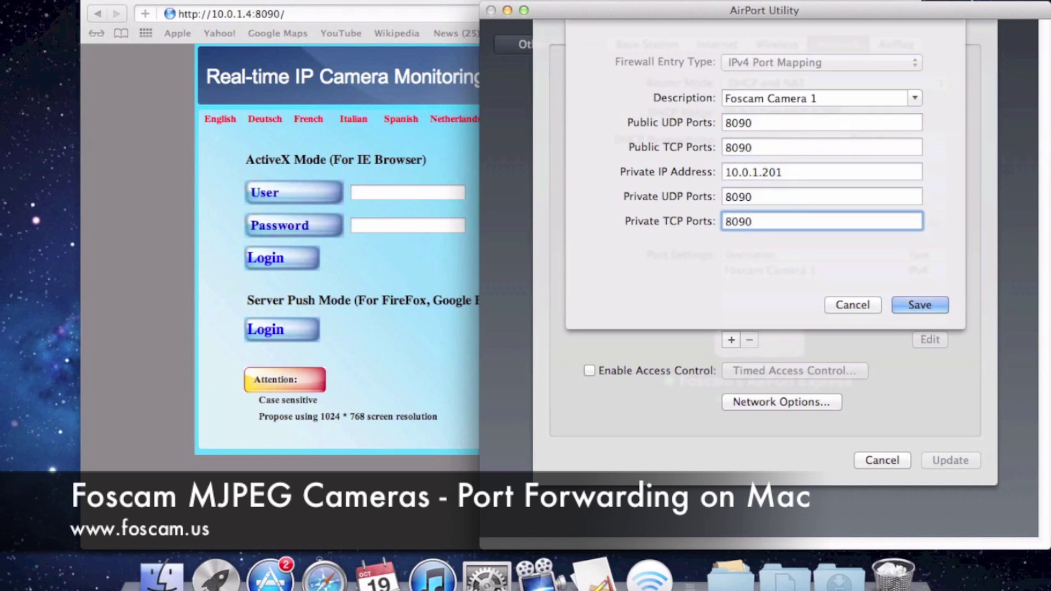
click(594, 575)
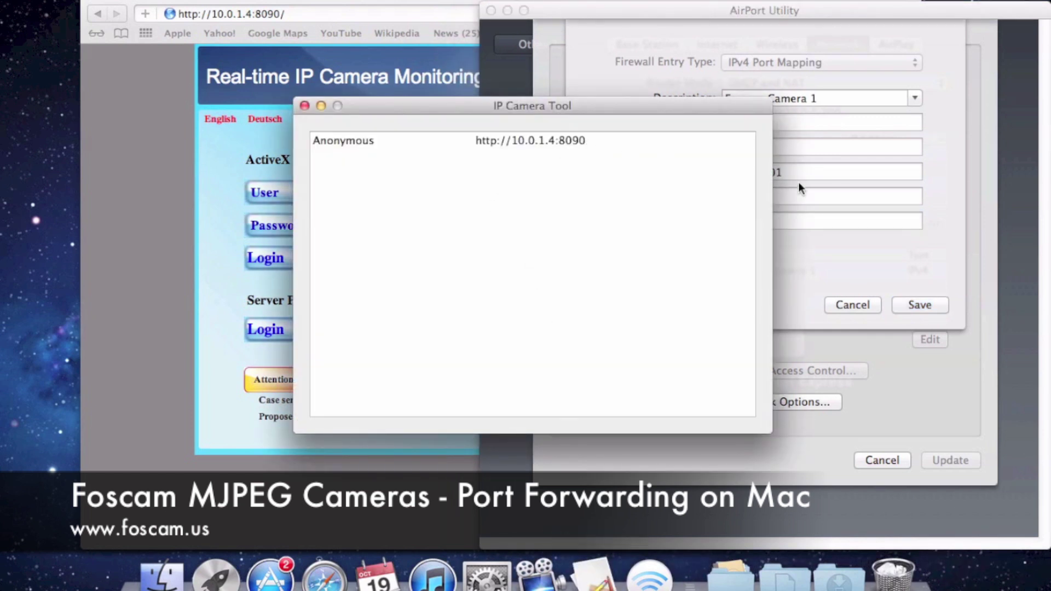
Change the mapping's private IP address to 10.0.1.4
click(821, 172)
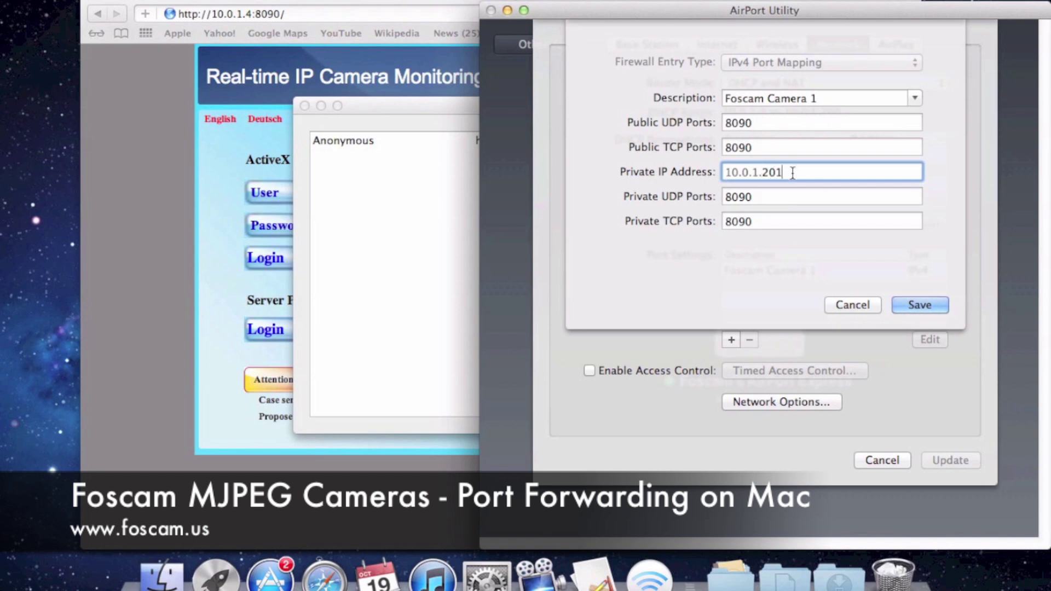
drag(790, 173, 762, 173)
text(4)
click(426, 221)
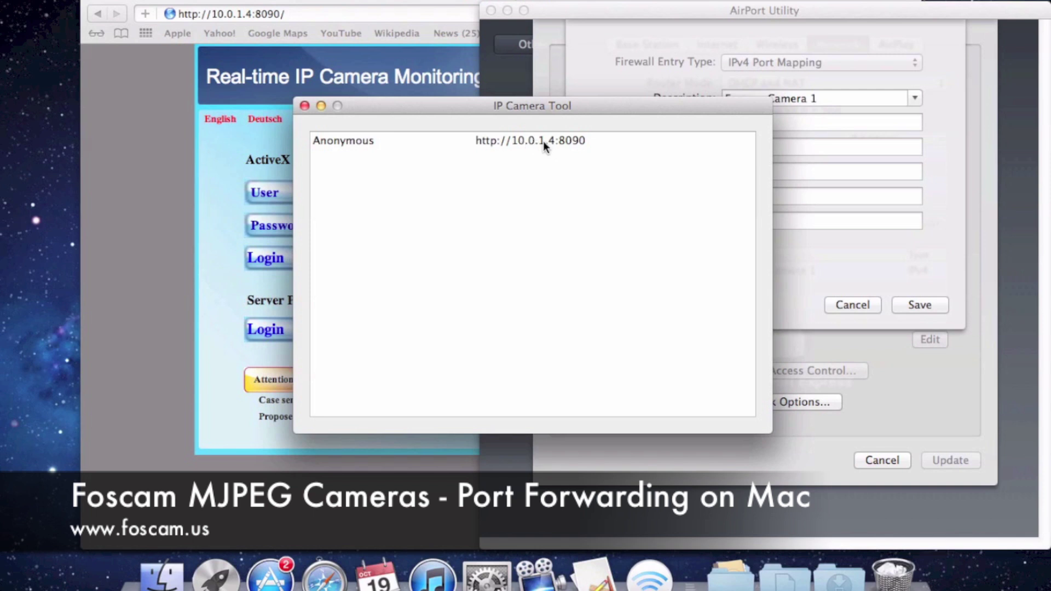
drag(790, 178, 763, 171)
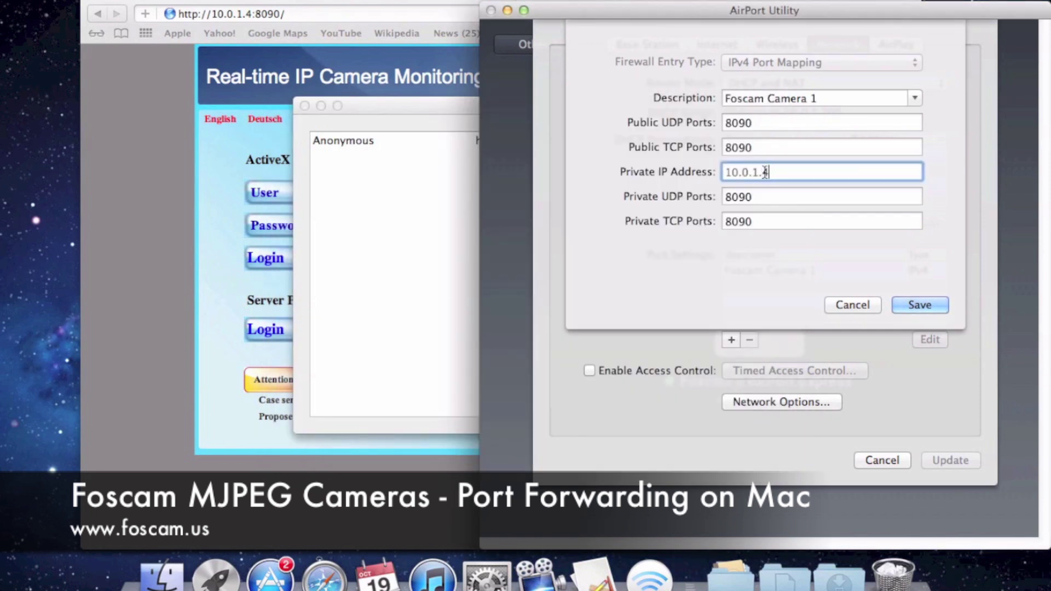
click(796, 170)
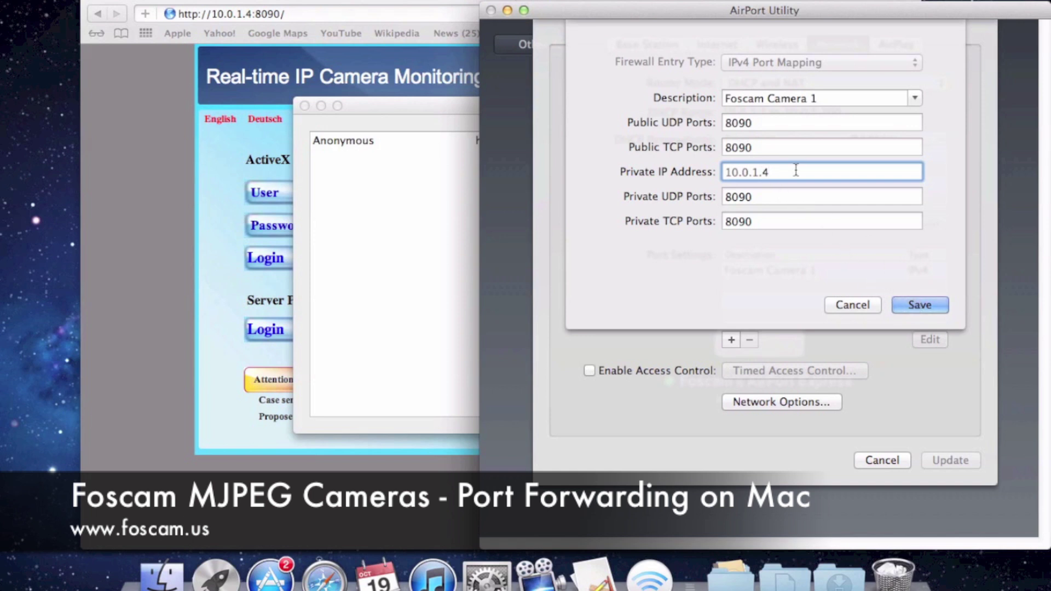
click(389, 199)
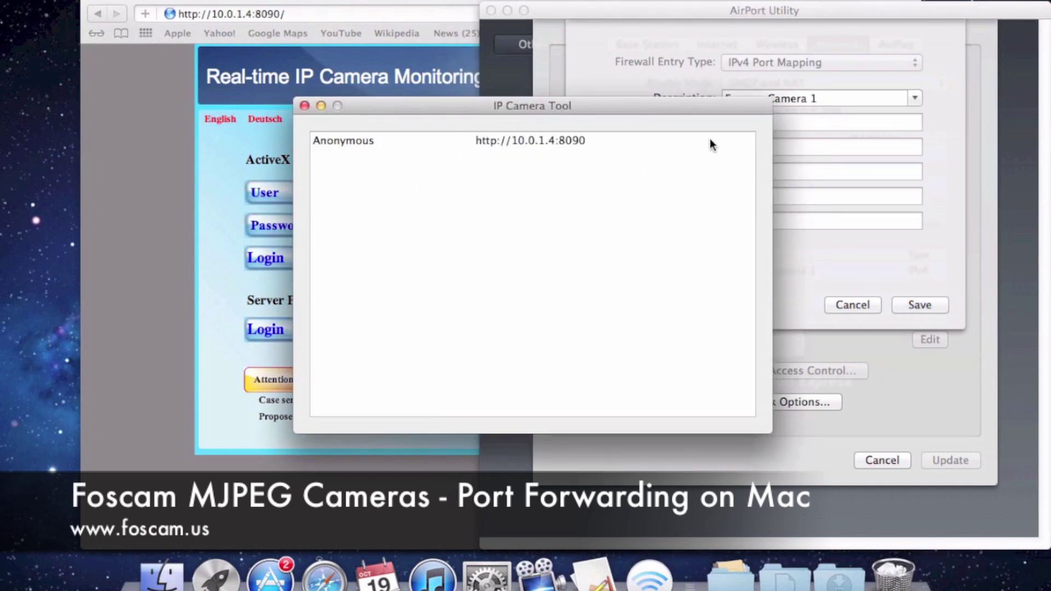
click(820, 171)
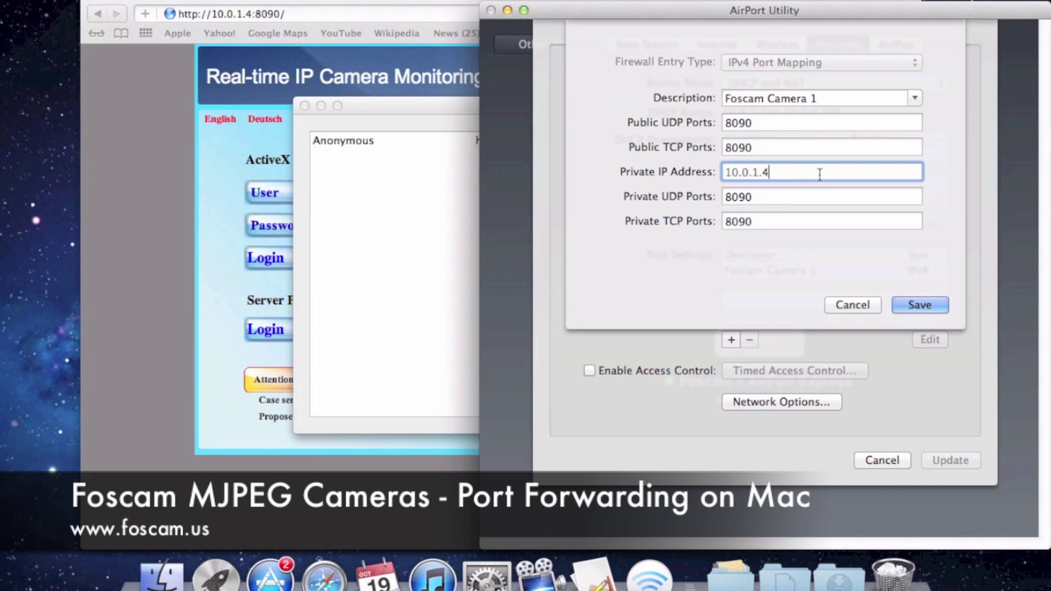
click(410, 215)
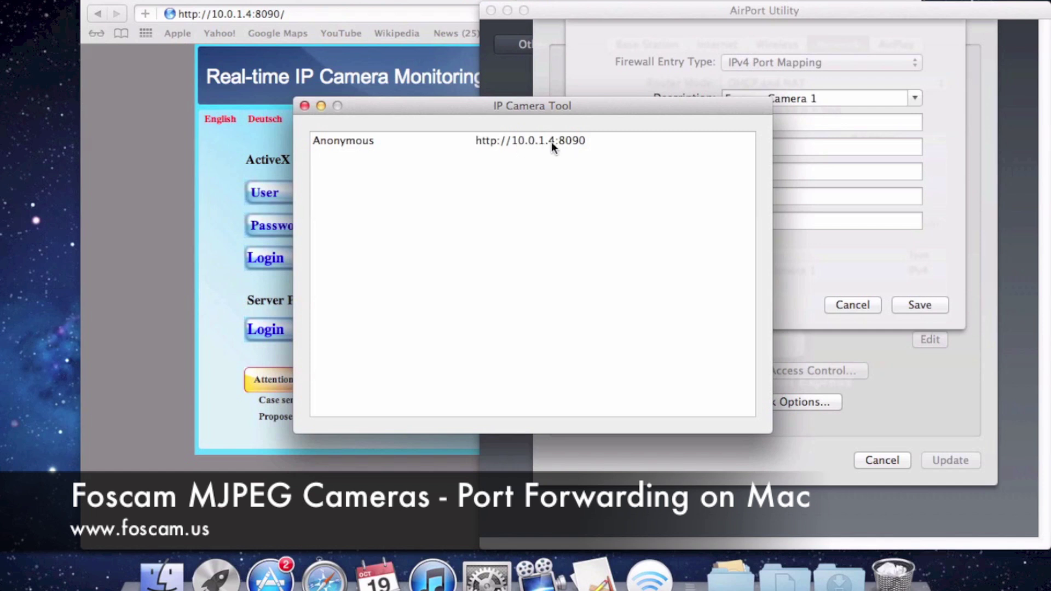
click(800, 169)
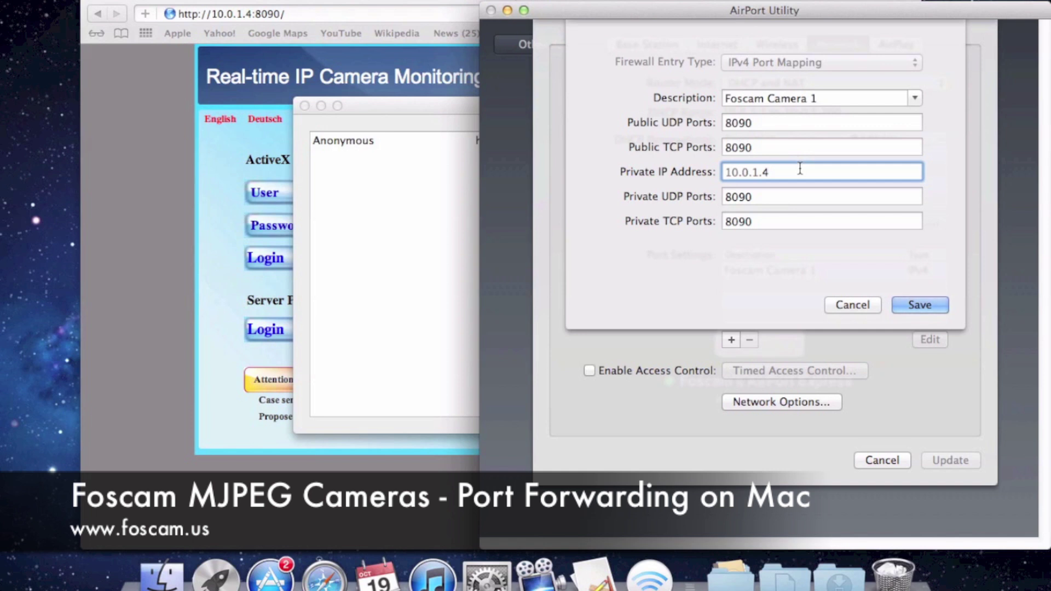
click(443, 195)
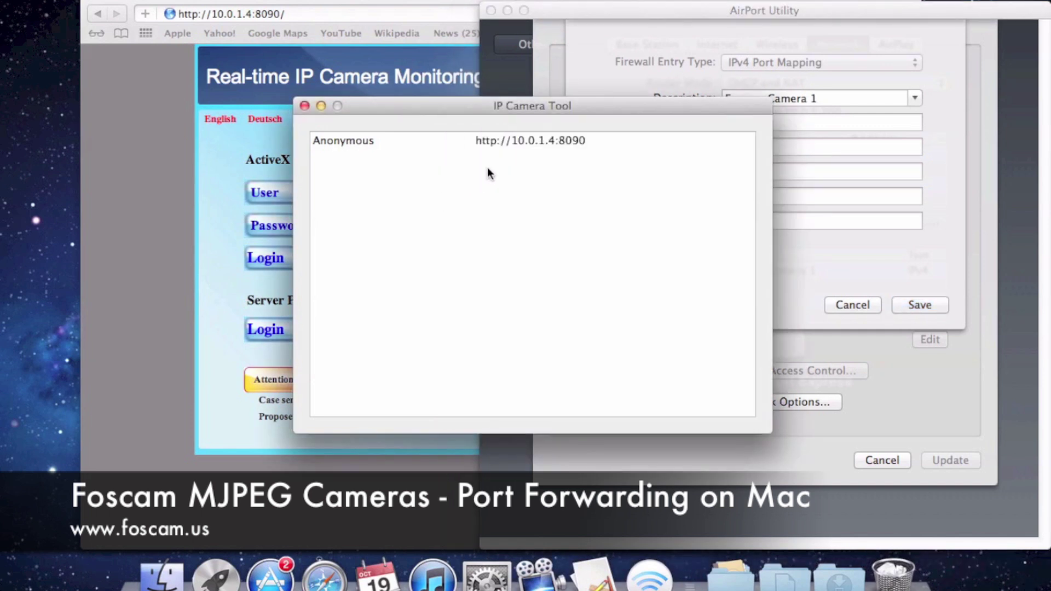
click(534, 140)
right_click(533, 140)
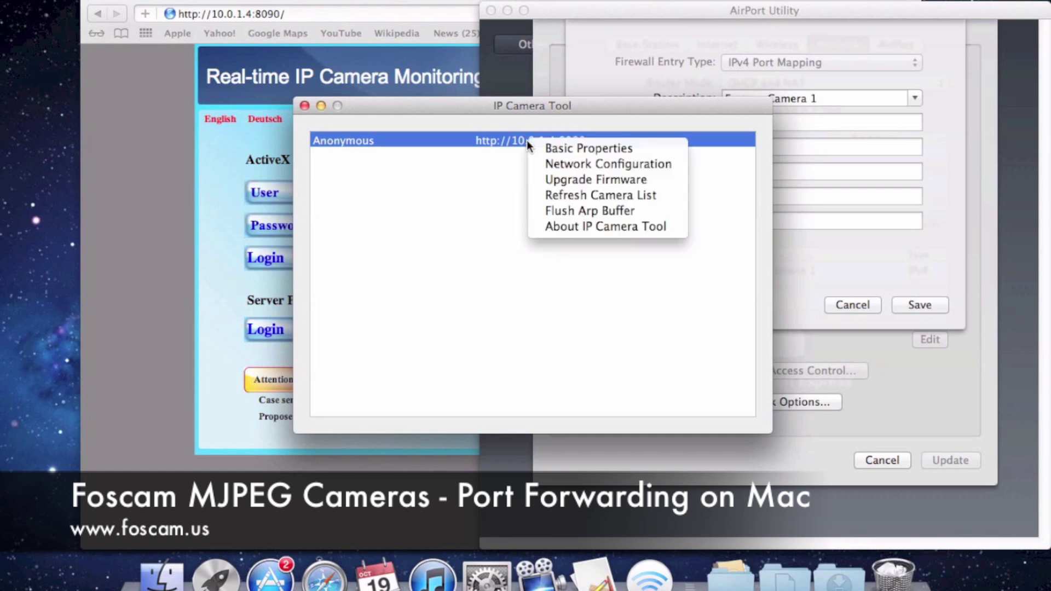
click(557, 164)
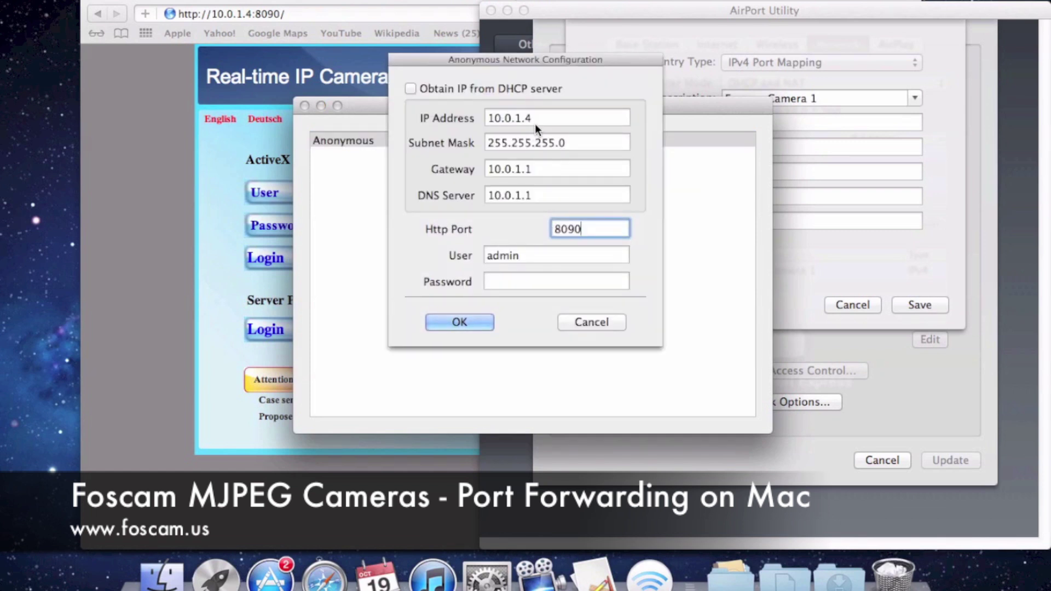
click(531, 119)
click(590, 323)
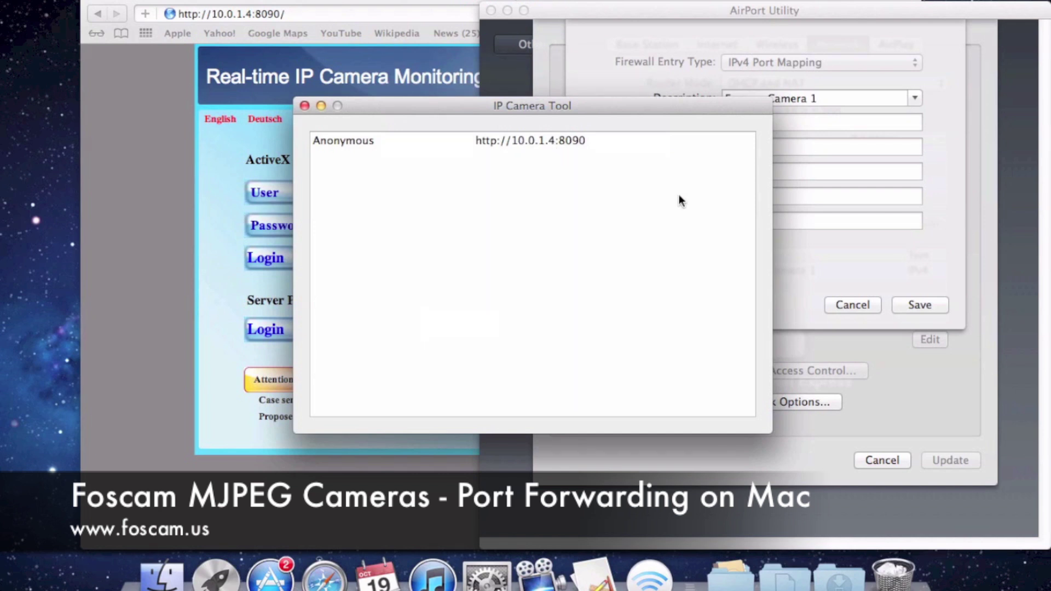
Save the Foscam Camera 1 mapping and update the base station, accepting the outage warning
click(801, 171)
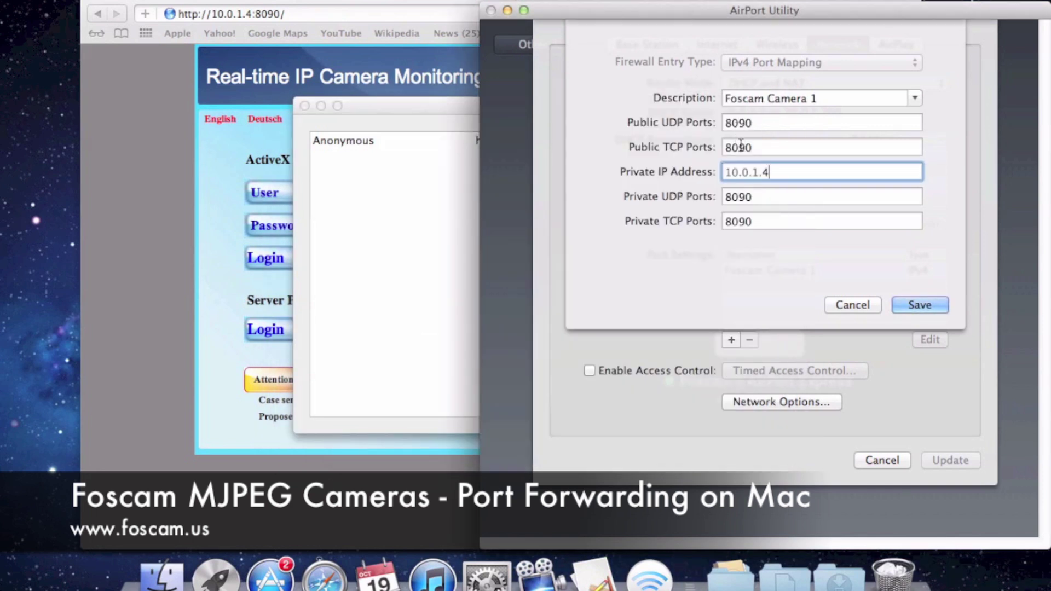
click(914, 306)
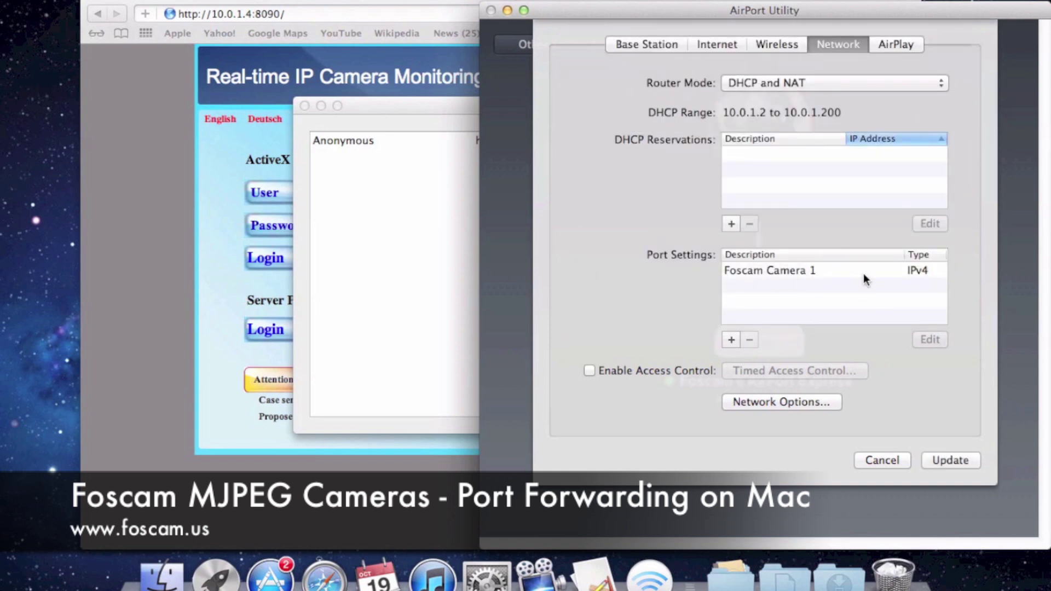
click(954, 460)
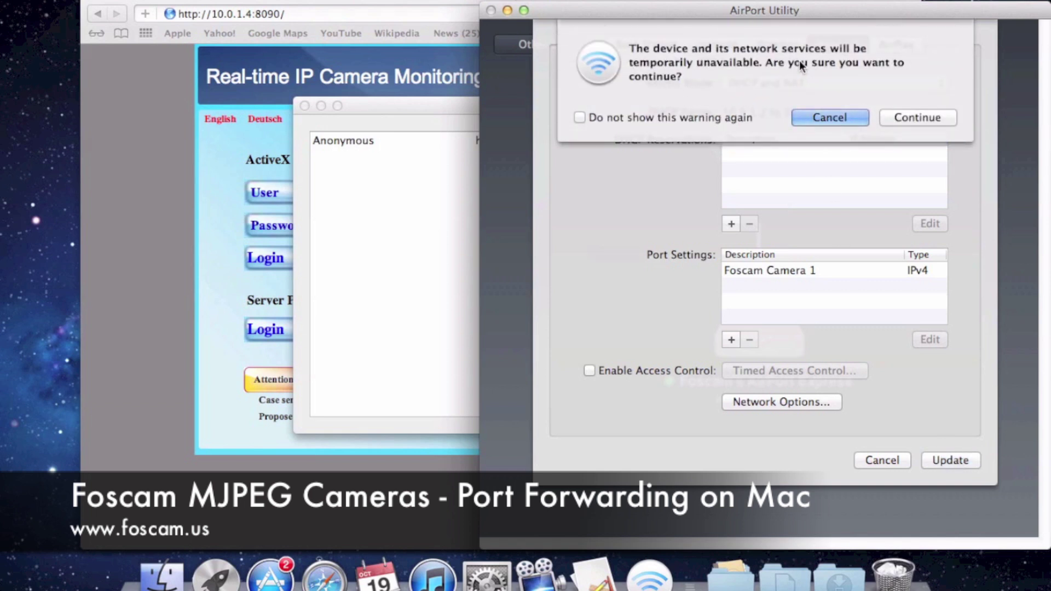
click(928, 119)
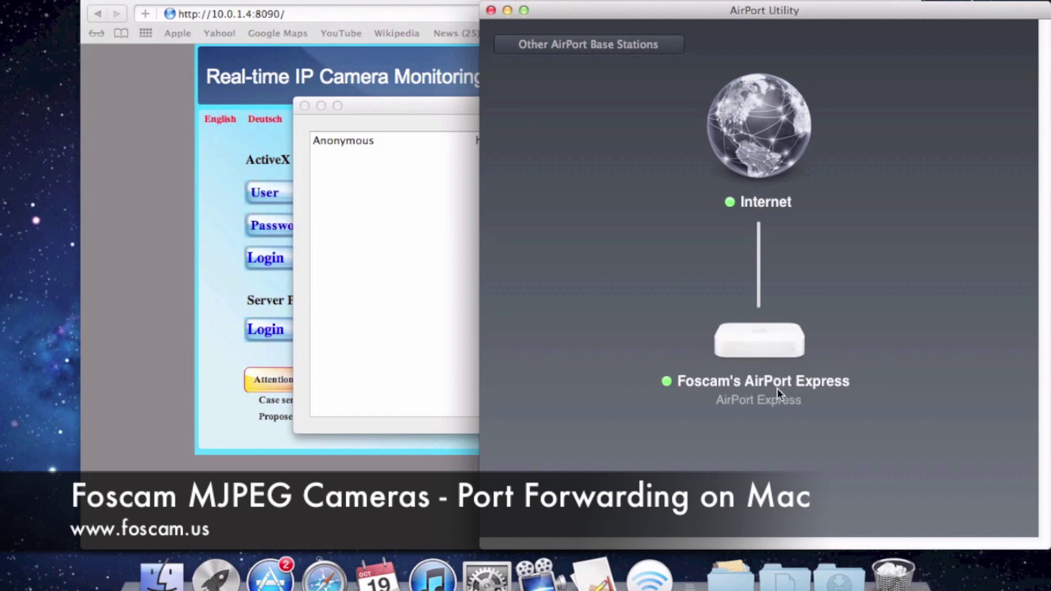
Confirm Foscam Camera 1 is still in the port settings, then move IP Camera Tool left
click(751, 350)
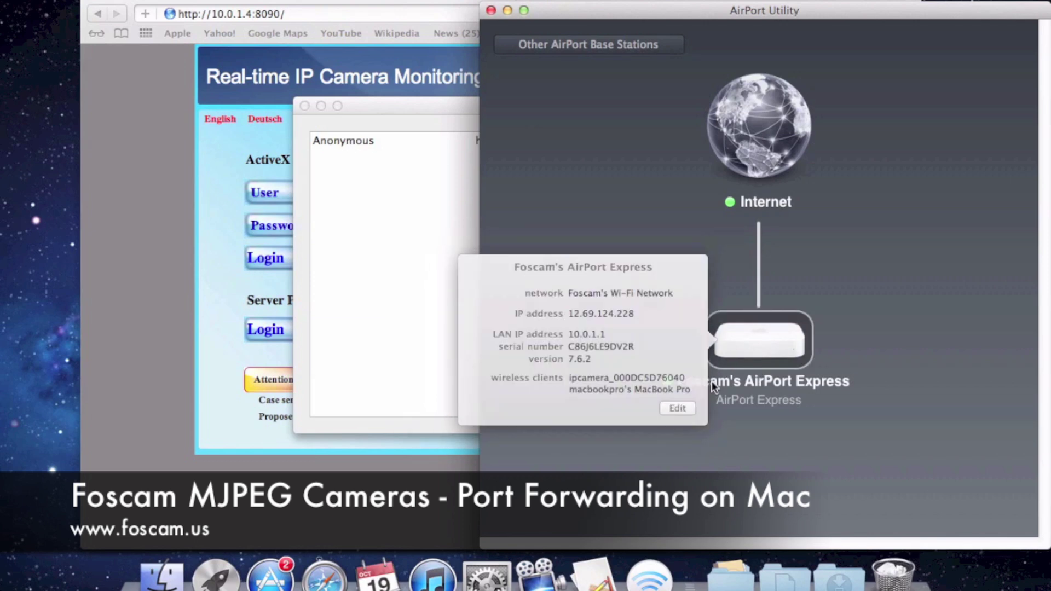
click(681, 411)
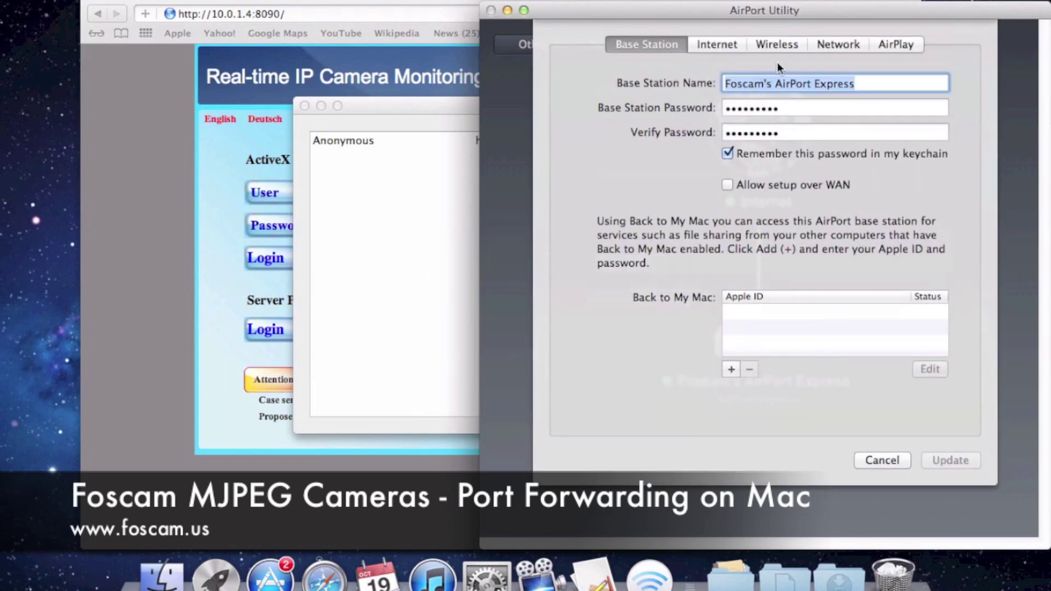
click(836, 46)
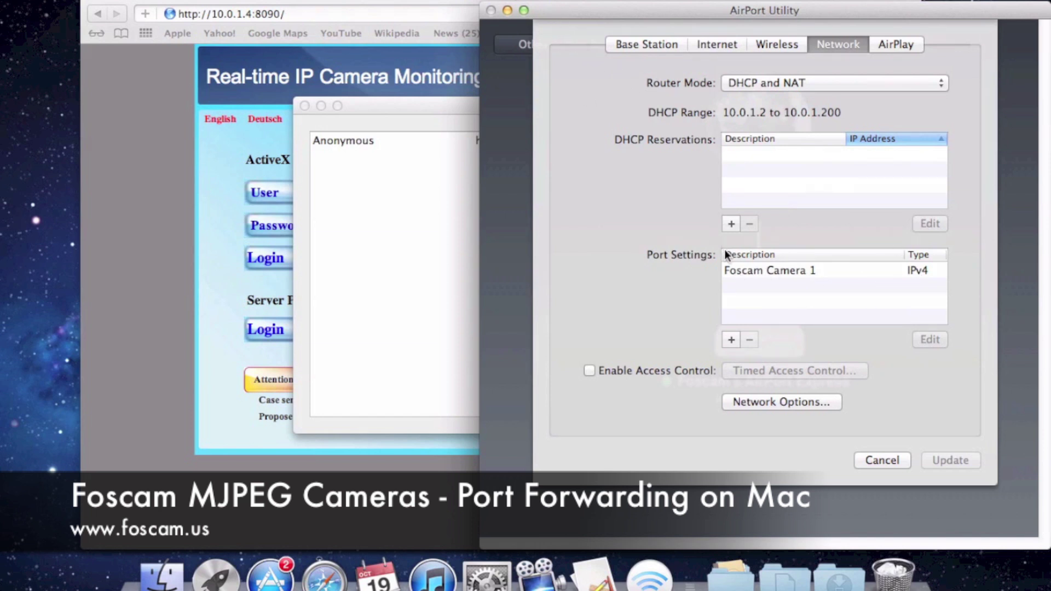
click(875, 464)
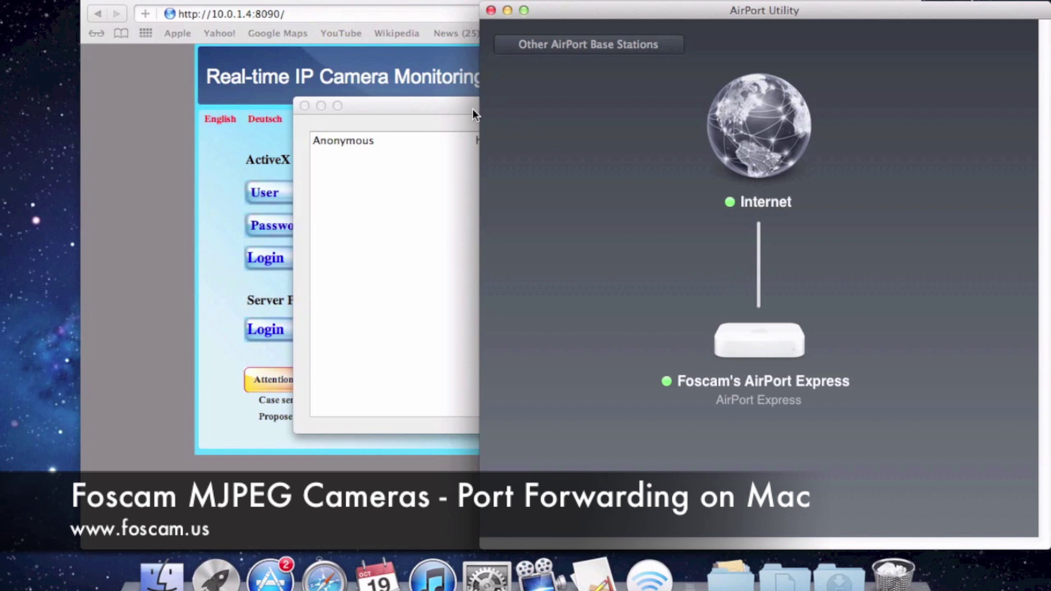
drag(471, 110, 184, 105)
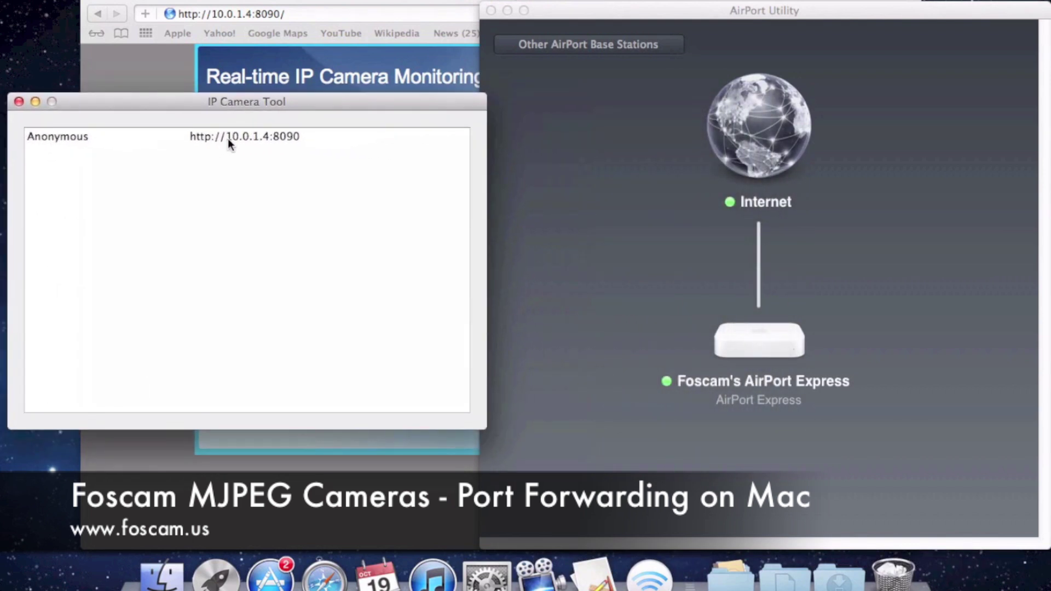